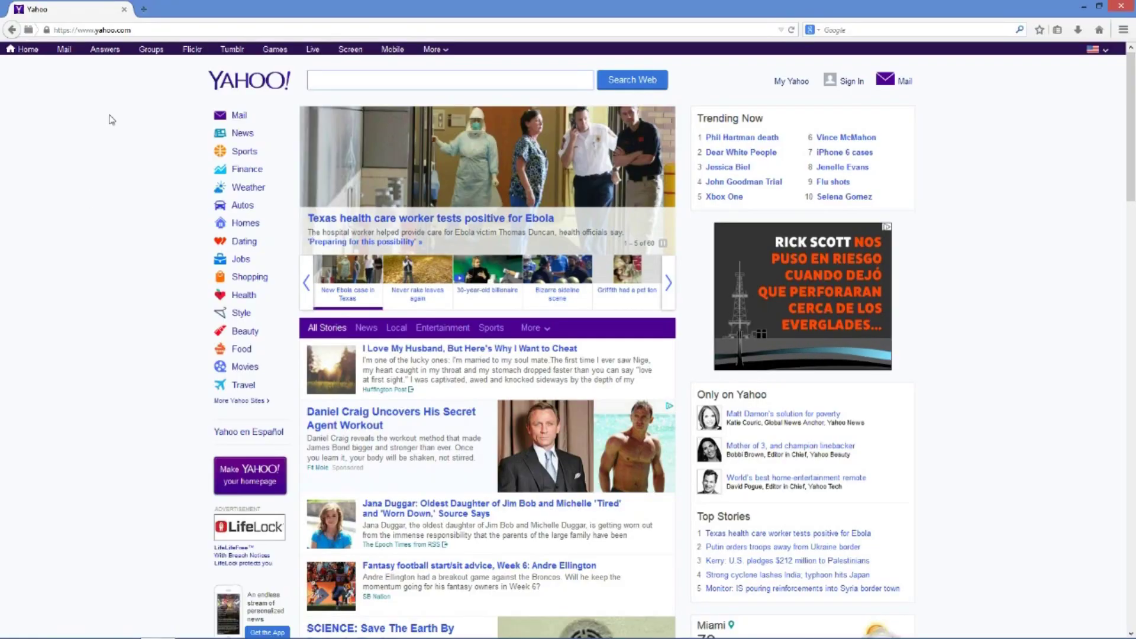
# Select the current Yahoo address in Firefox's address bar to replace it
pyautogui.click(110, 31)
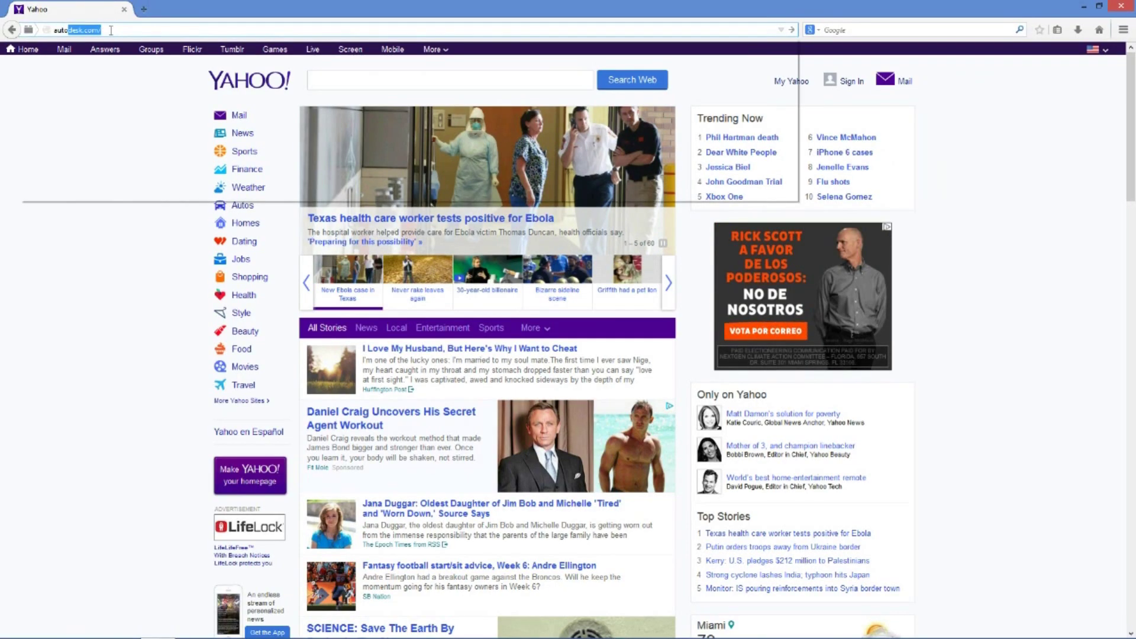
# Go to the Autodesk site and open Education Community's College & university students page
pyautogui.write('autodes')
pyautogui.press('Return')
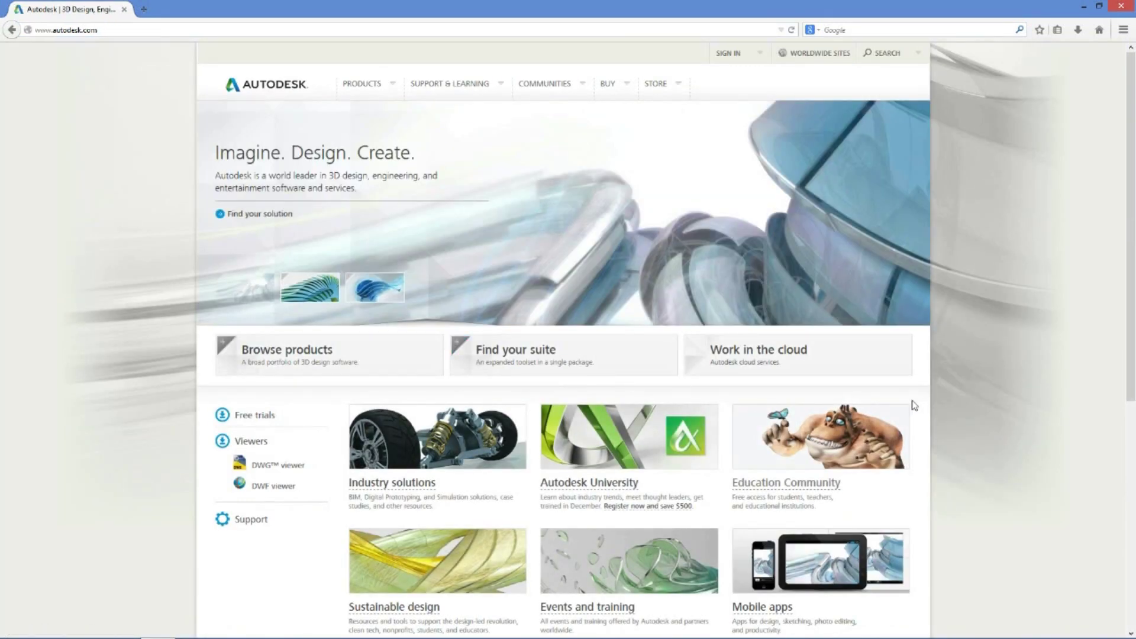
pyautogui.click(775, 486)
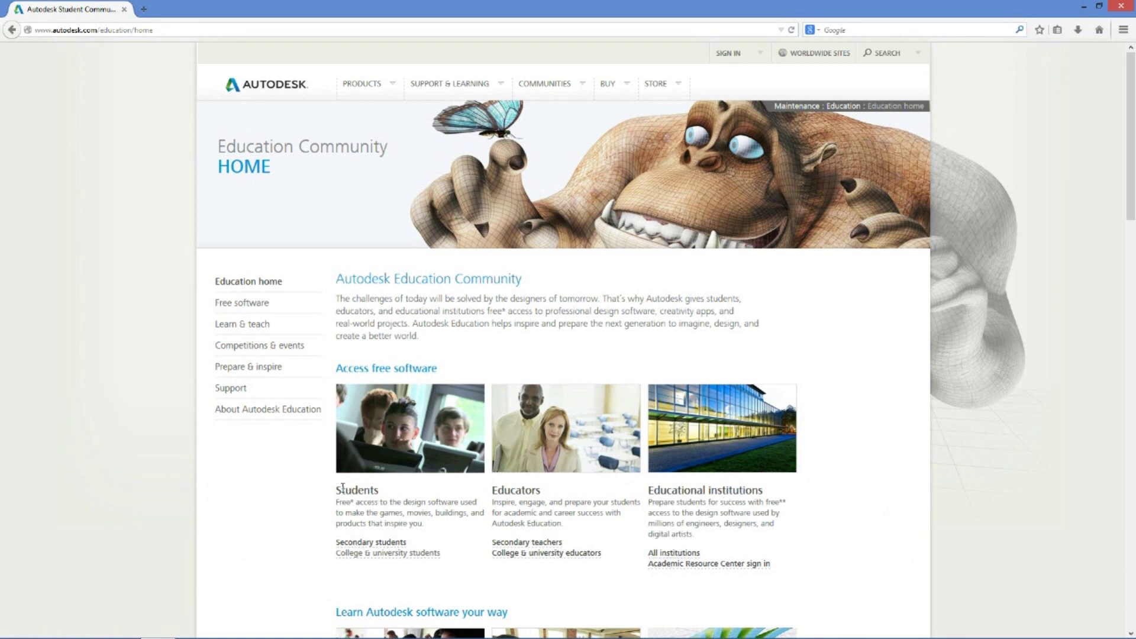
pyautogui.click(375, 555)
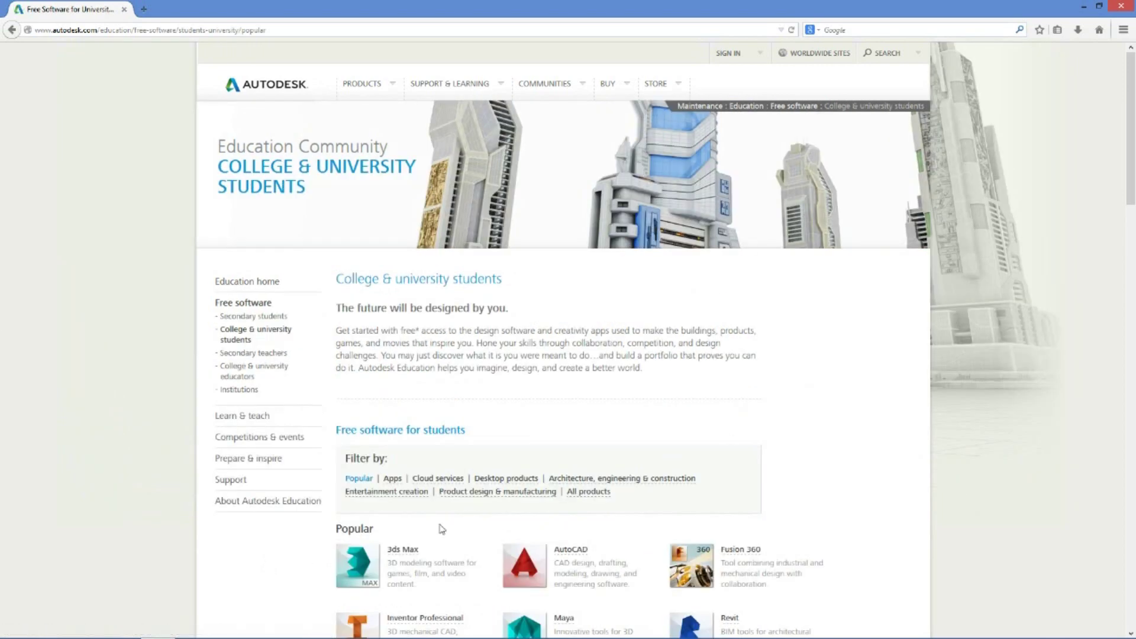
# Open the AutoCAD for Education free download page and start creating an Autodesk account
pyautogui.scroll(-7, 785, 438)
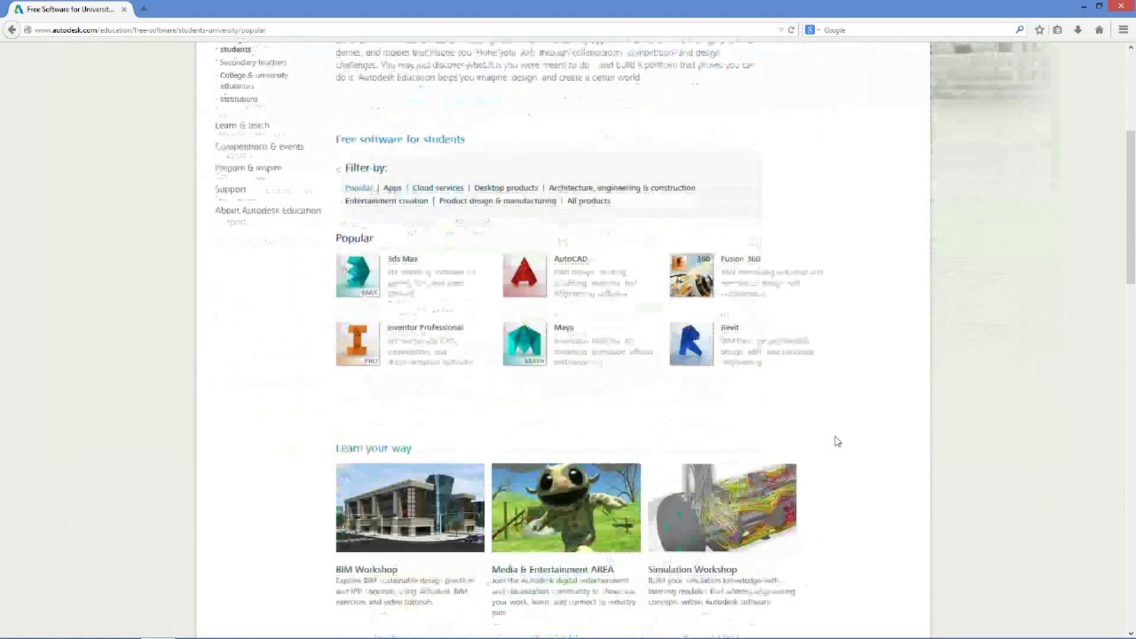
pyautogui.scroll(-2, 838, 442)
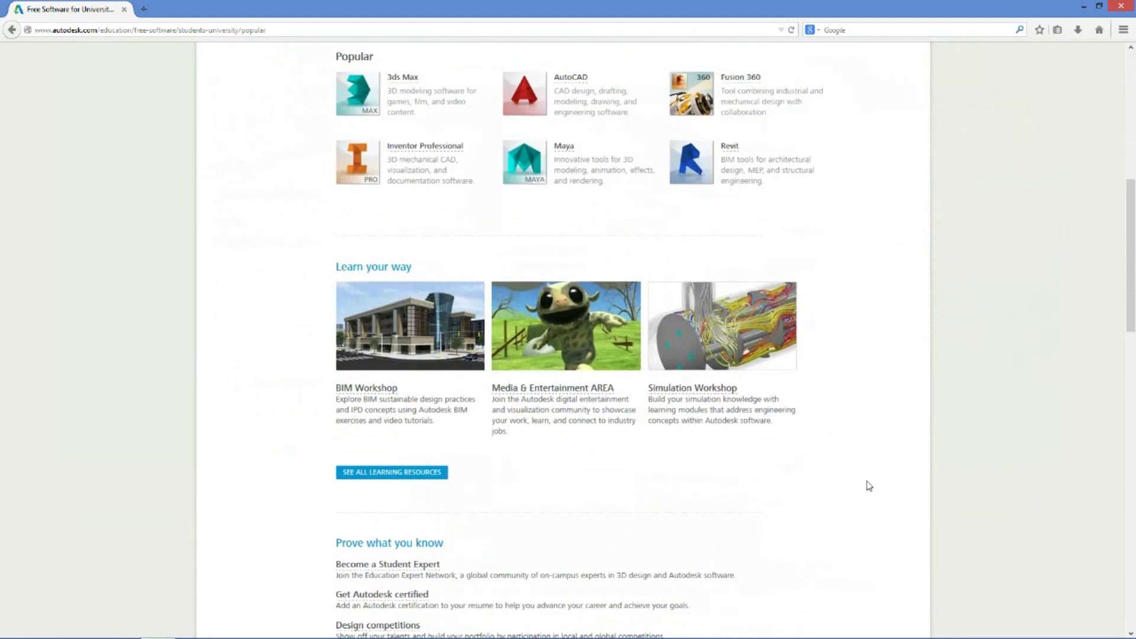
pyautogui.scroll(2, 866, 485)
pyautogui.scroll(2, 869, 485)
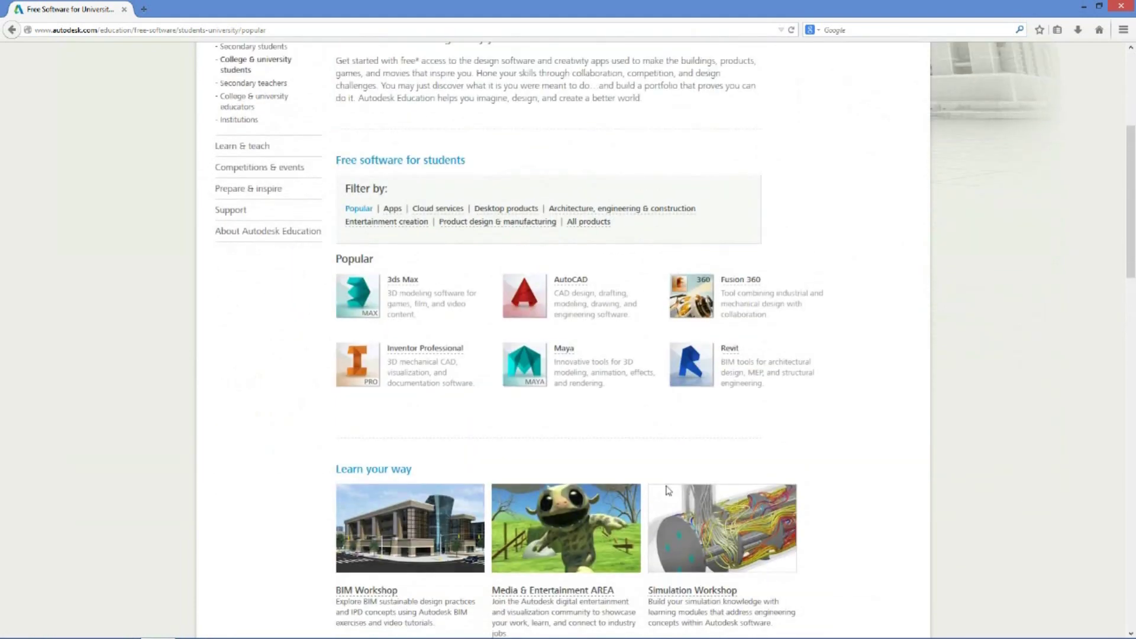
pyautogui.click(570, 280)
pyautogui.scroll(-1, 644, 218)
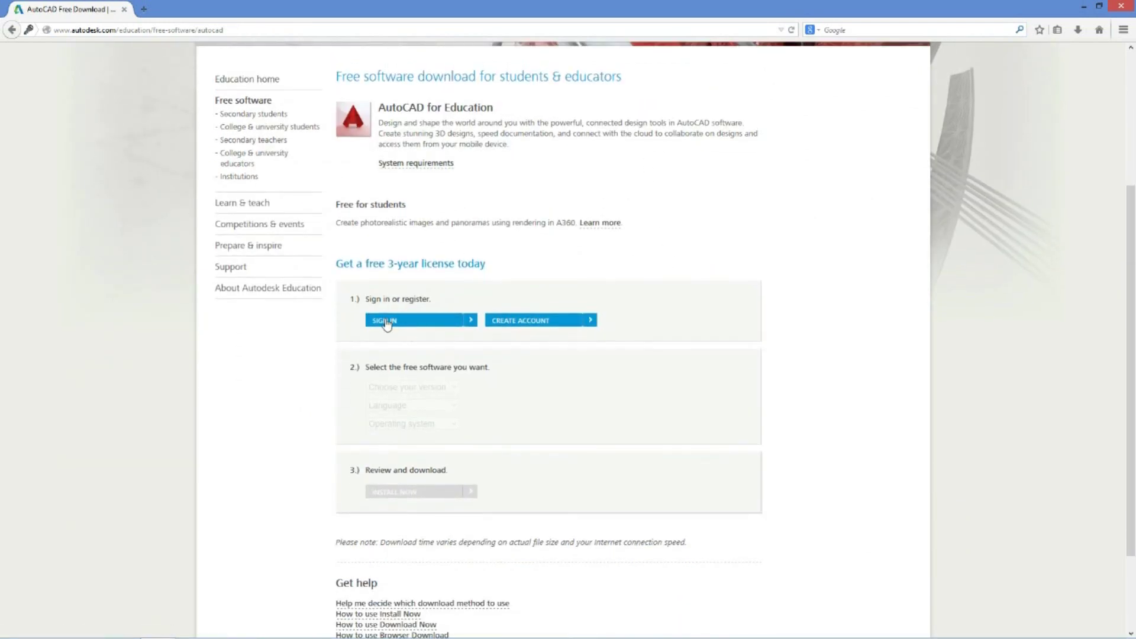
pyautogui.click(533, 327)
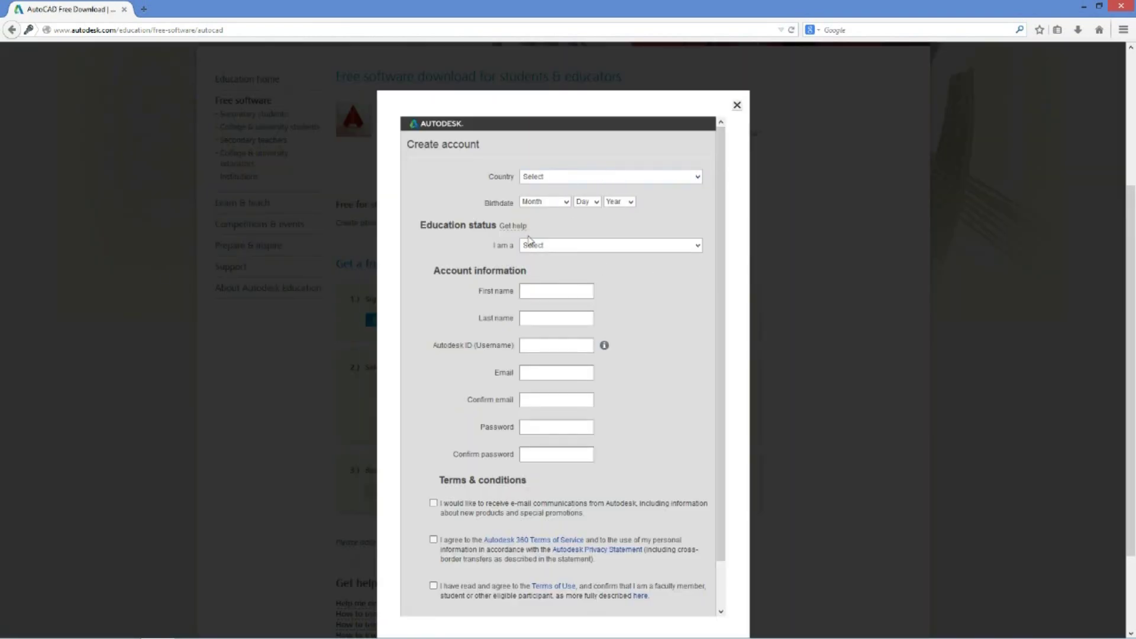
# Set the country to United States and the birthdate to January 01, 1973
pyautogui.click(697, 178)
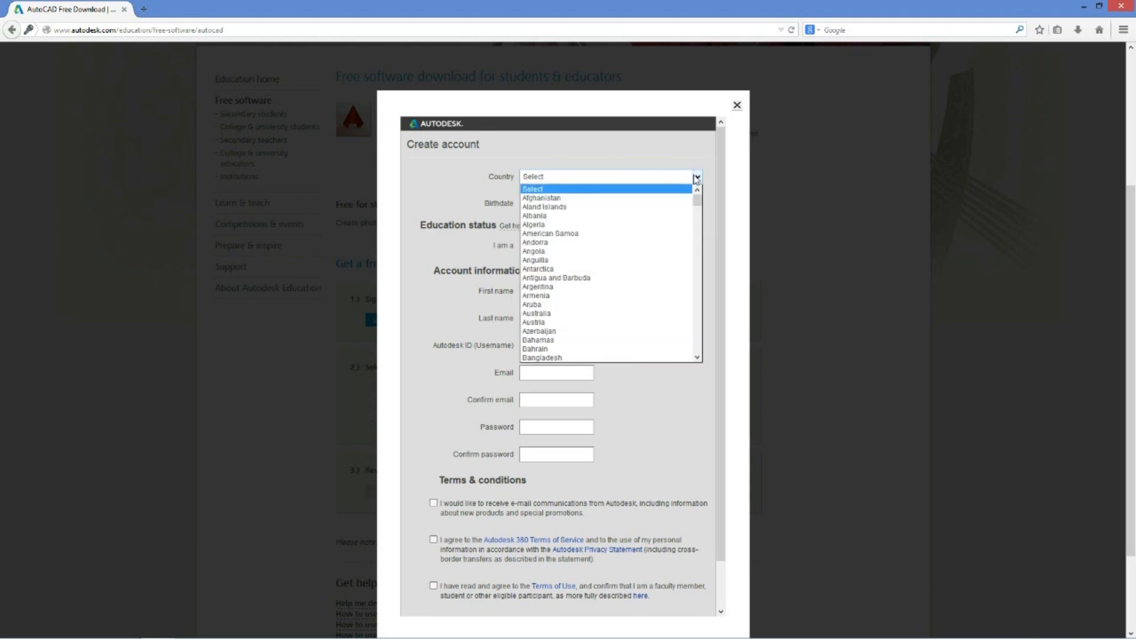
pyautogui.press('u')
pyautogui.press('Down')
pyautogui.press('Down')
pyautogui.press('Down')
pyautogui.press('Down')
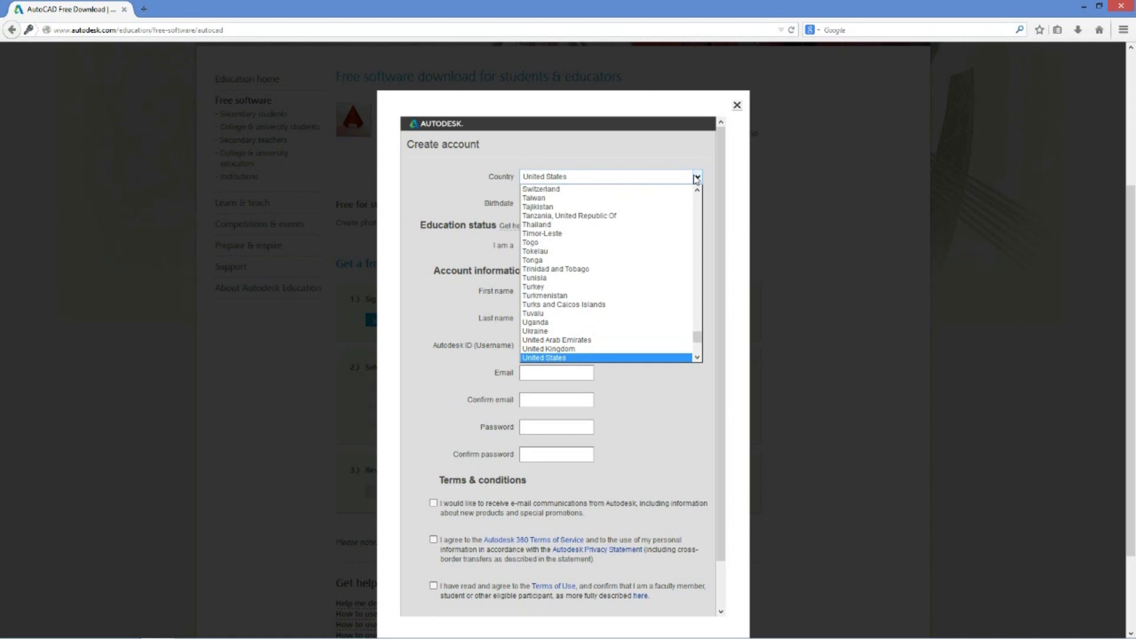
pyautogui.click(697, 179)
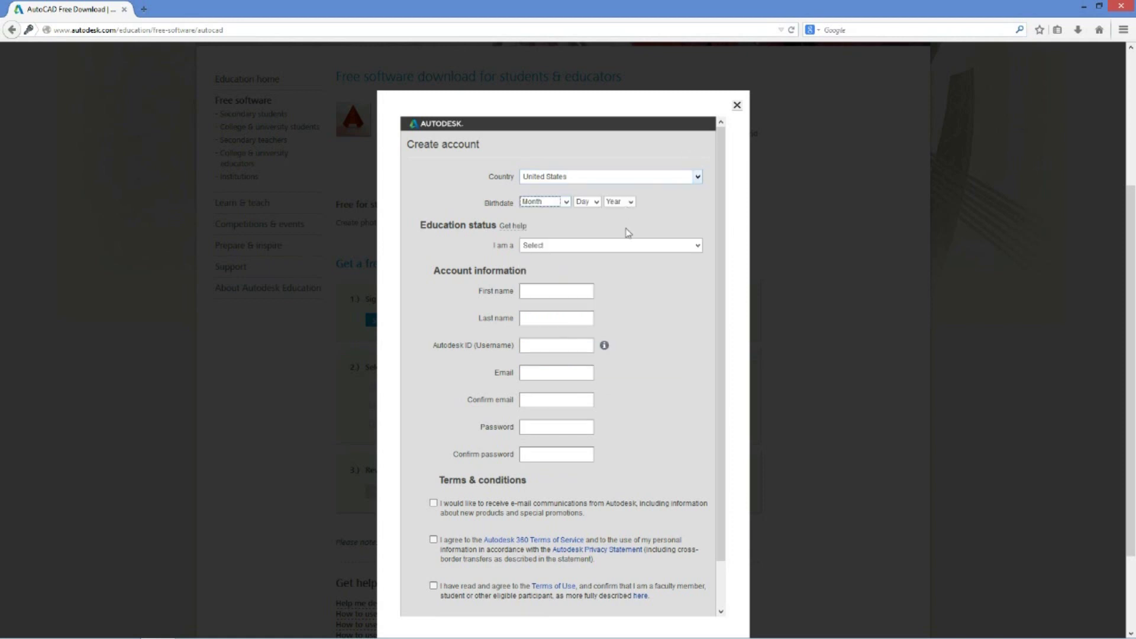
pyautogui.click(565, 203)
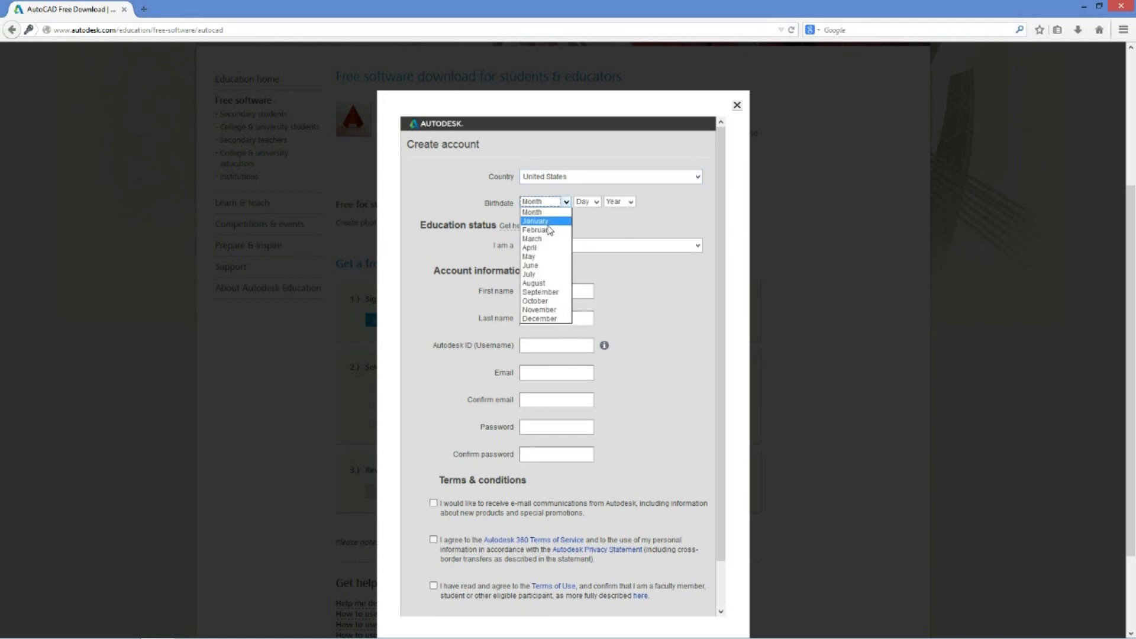
pyautogui.click(566, 223)
pyautogui.click(587, 203)
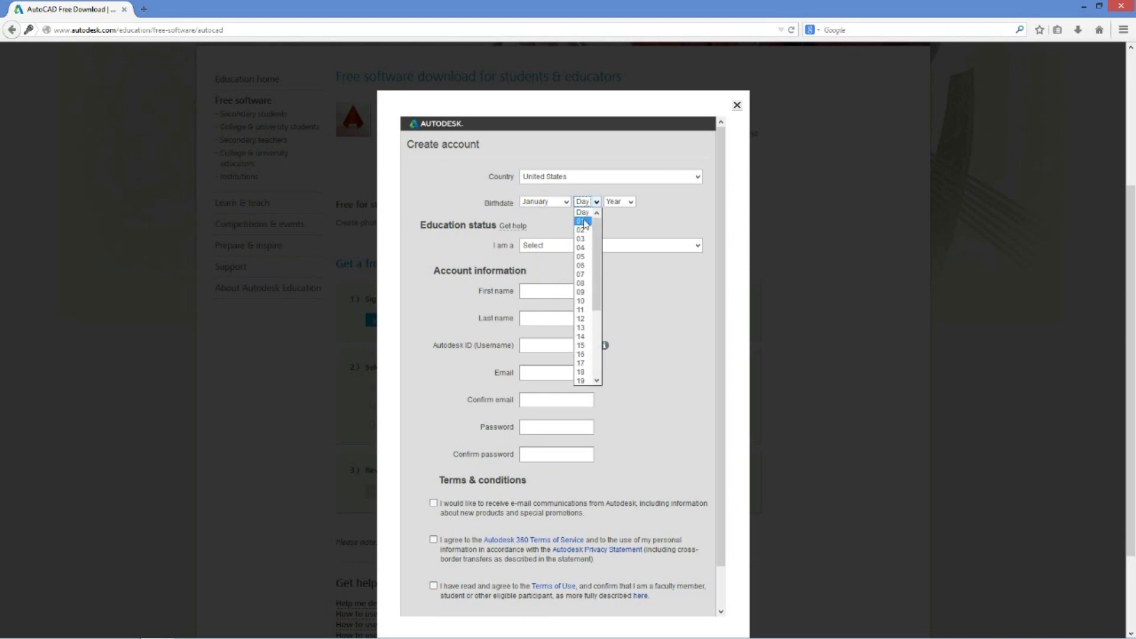
pyautogui.click(583, 221)
pyautogui.click(630, 202)
pyautogui.scroll(-10, 618, 356)
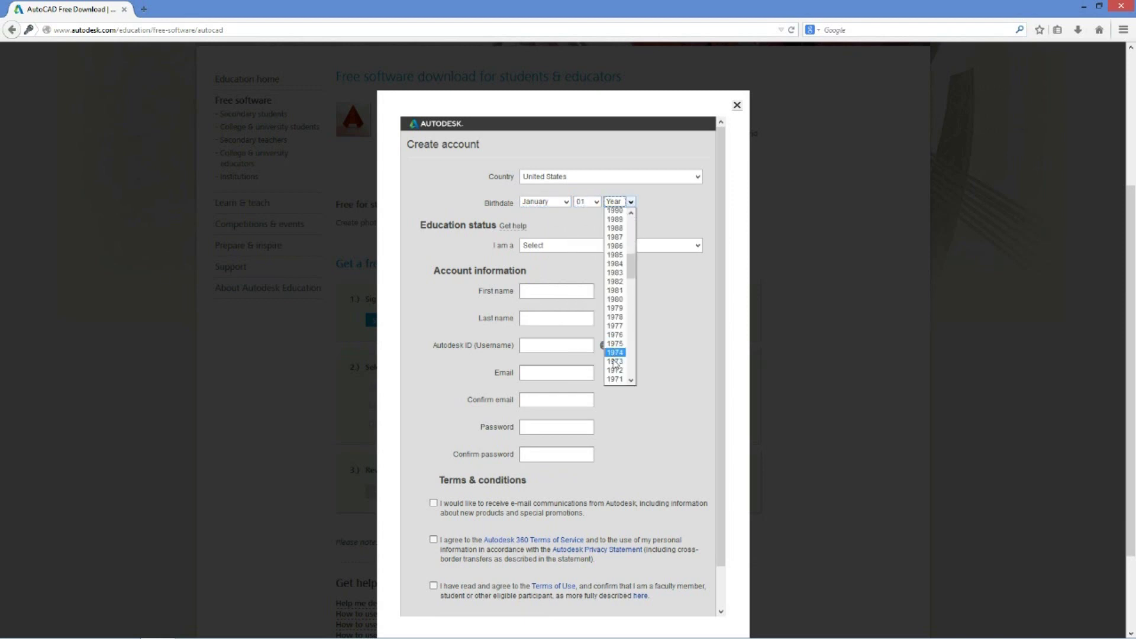
pyautogui.click(619, 371)
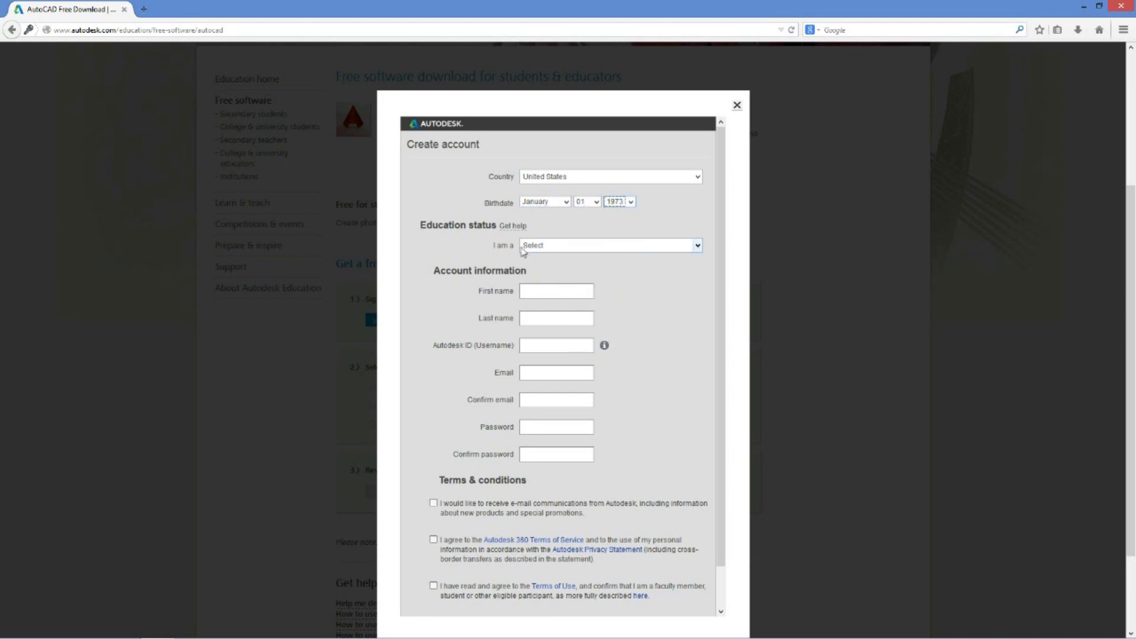
# Set the education status to Student with school type College/University
pyautogui.click(668, 251)
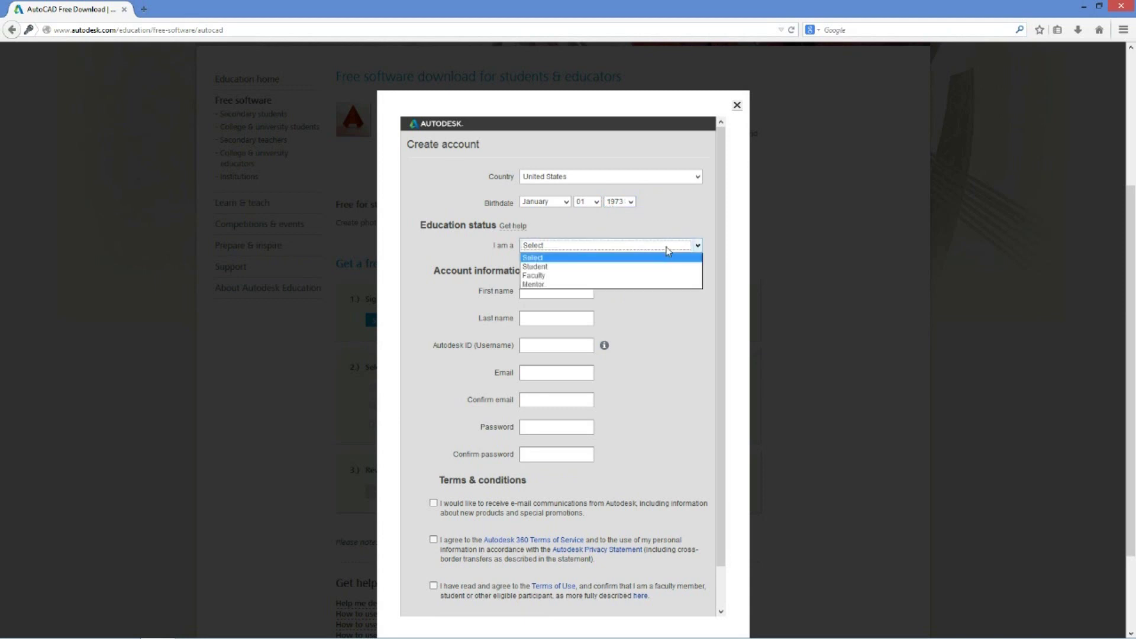
pyautogui.click(556, 268)
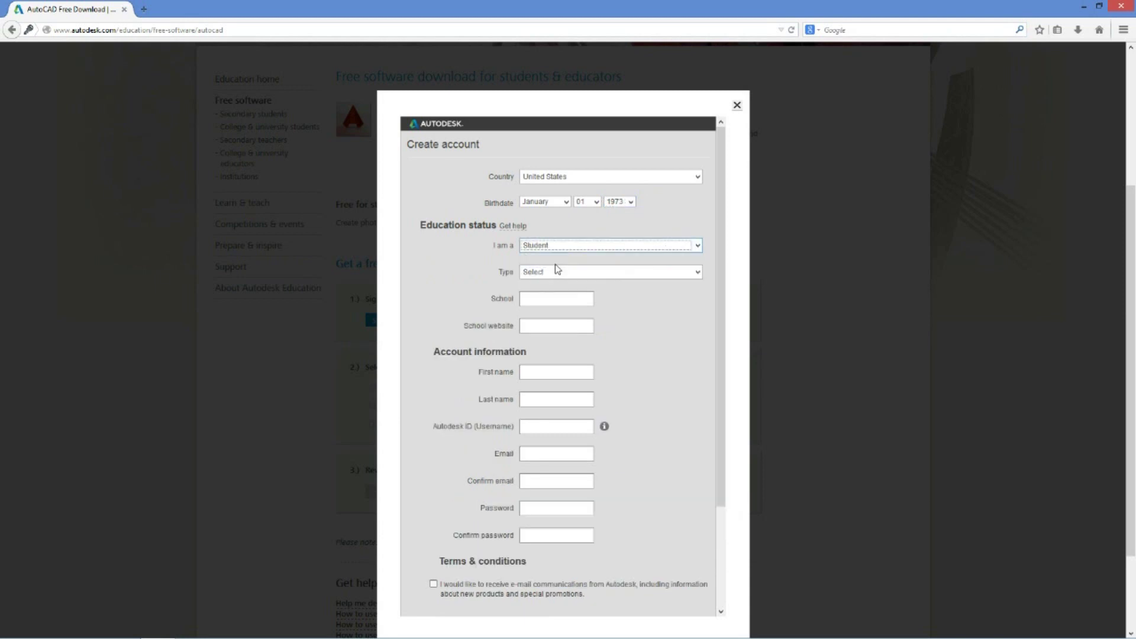
pyautogui.click(673, 273)
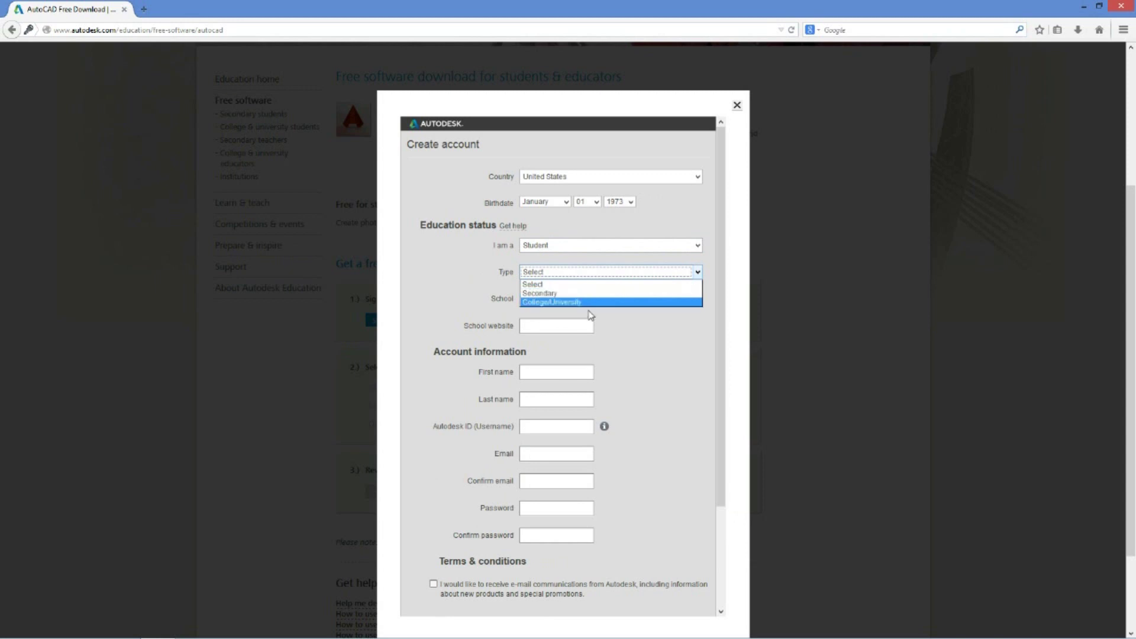
pyautogui.click(604, 303)
pyautogui.click(546, 301)
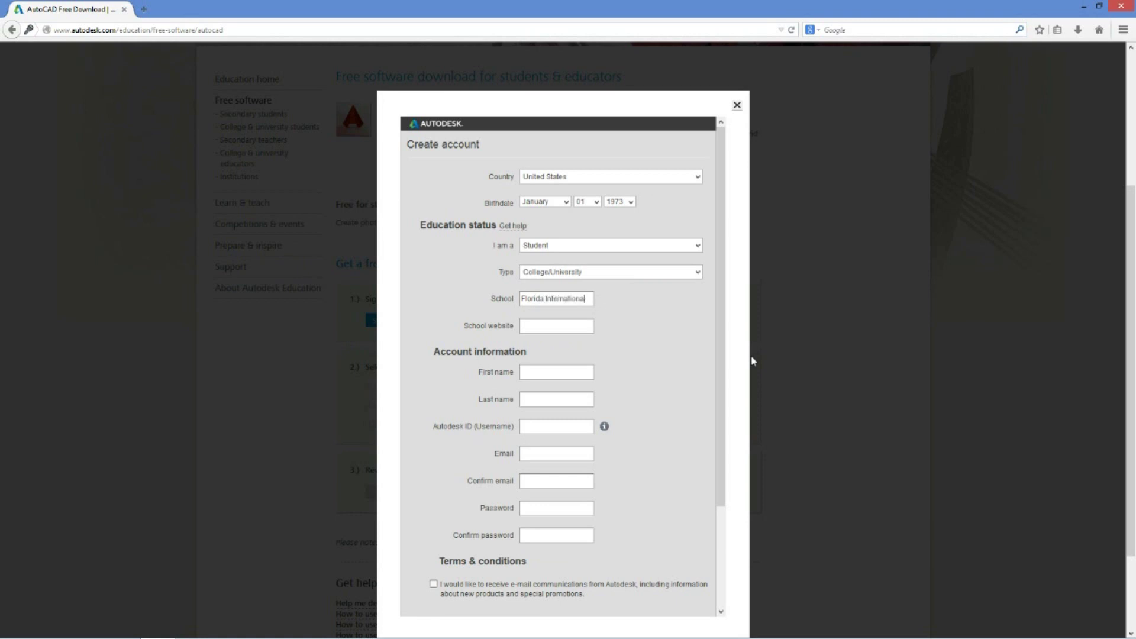
pyautogui.write('Florida International University')
pyautogui.tripleClick(564, 325)
pyautogui.moveTo(564, 325); pyautogui.dragTo(143, 9)
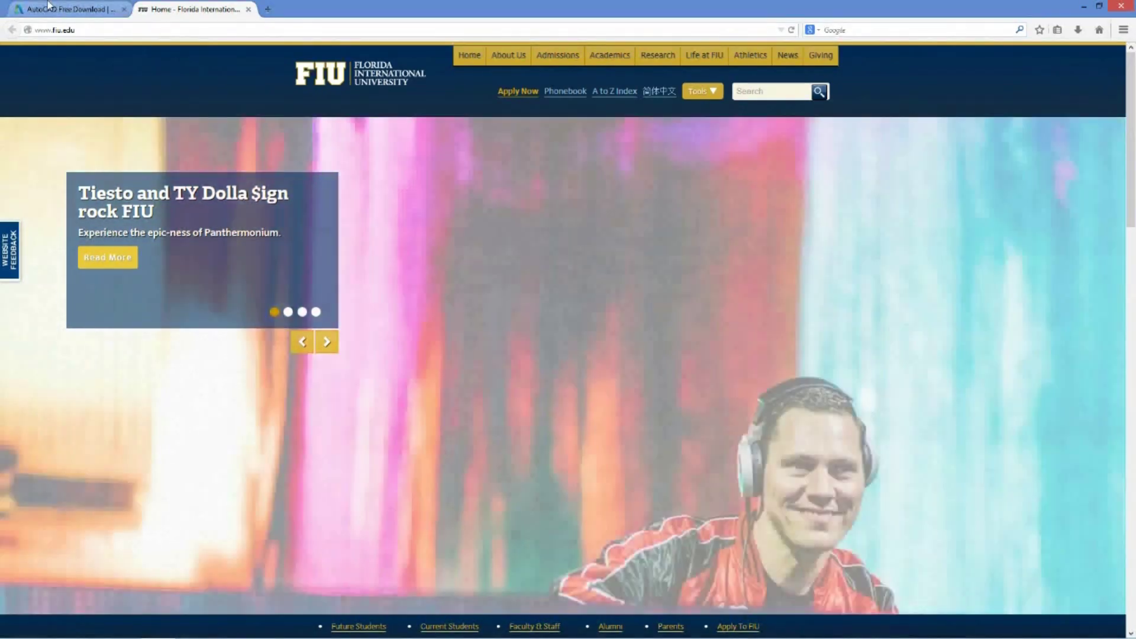
# Back on the sign-up form, fill in first name, last name, e-mail and the matching confirm e-mail
pyautogui.click(50, 9)
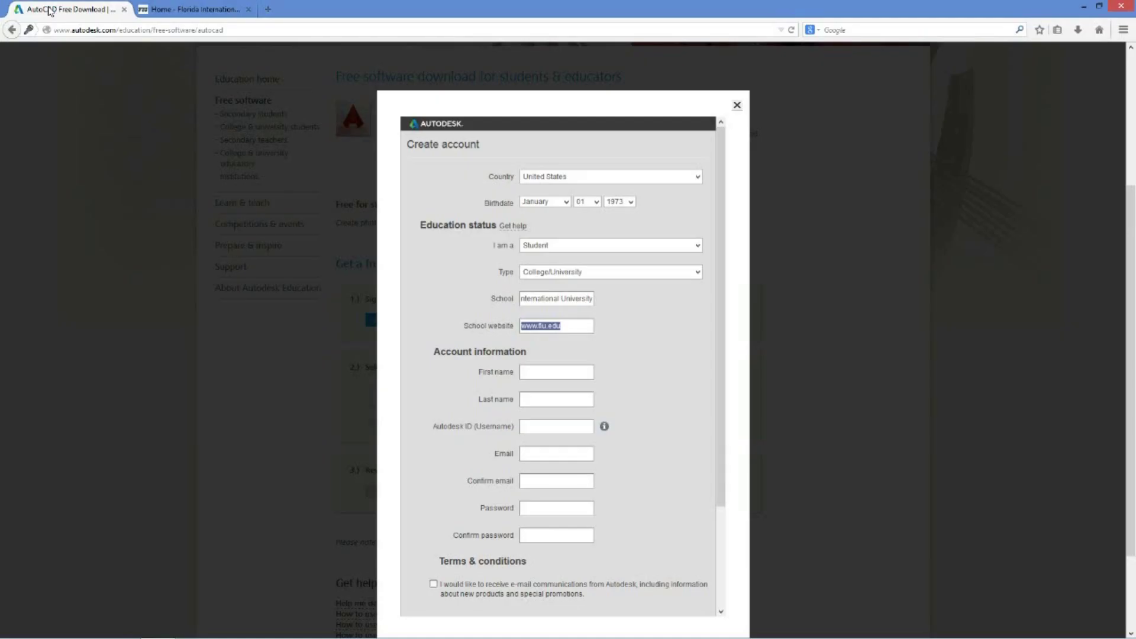
pyautogui.click(547, 374)
pyautogui.write('John')
pyautogui.press('Tab')
pyautogui.write('DoeJohndoe123')
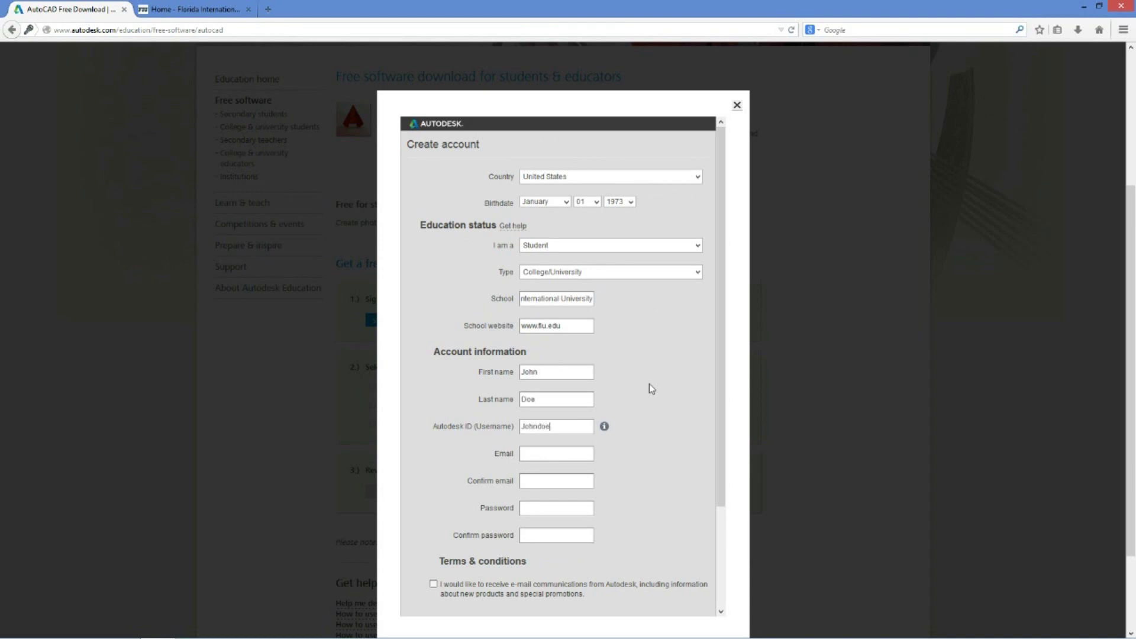
pyautogui.press('Tab')
pyautogui.hotkey('ctrl', 'a')
pyautogui.hotkey('ctrl', 'c')
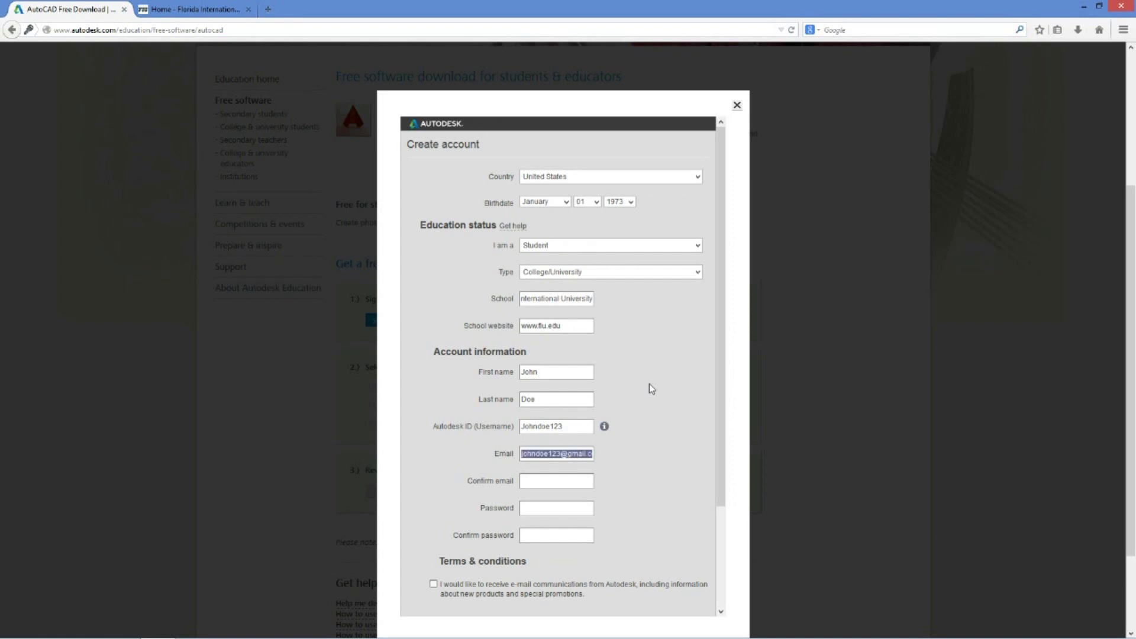
pyautogui.press('Tab')
pyautogui.hotkey('ctrl', 'v')
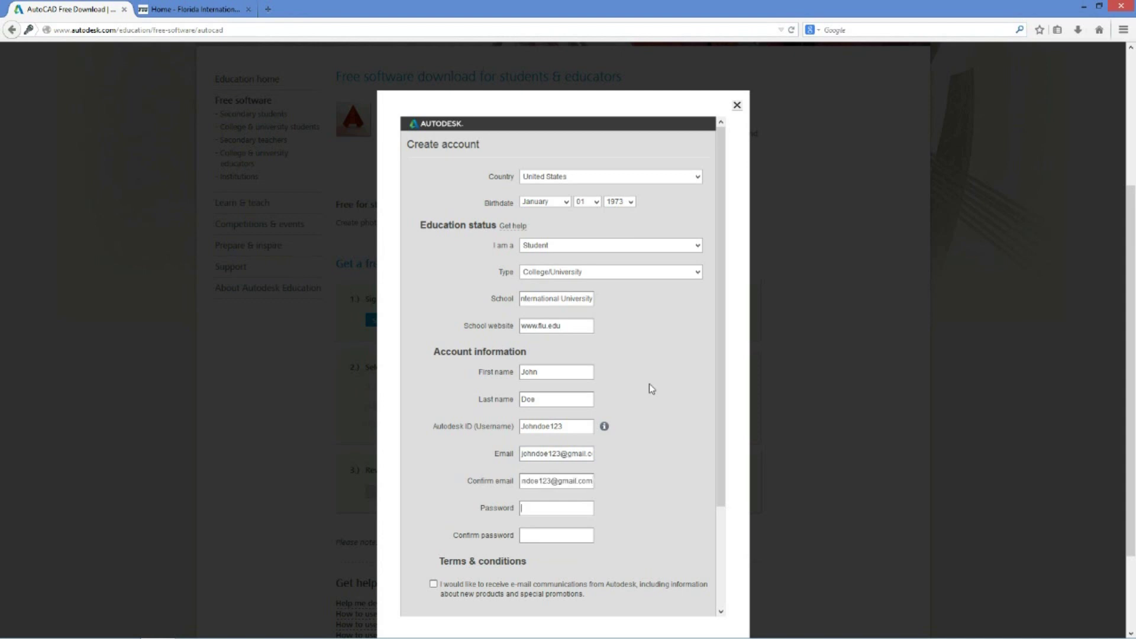
# Enter the account password twice and tick all three terms checkboxes
pyautogui.scroll(-3, 669, 414)
pyautogui.scroll(-2, 670, 417)
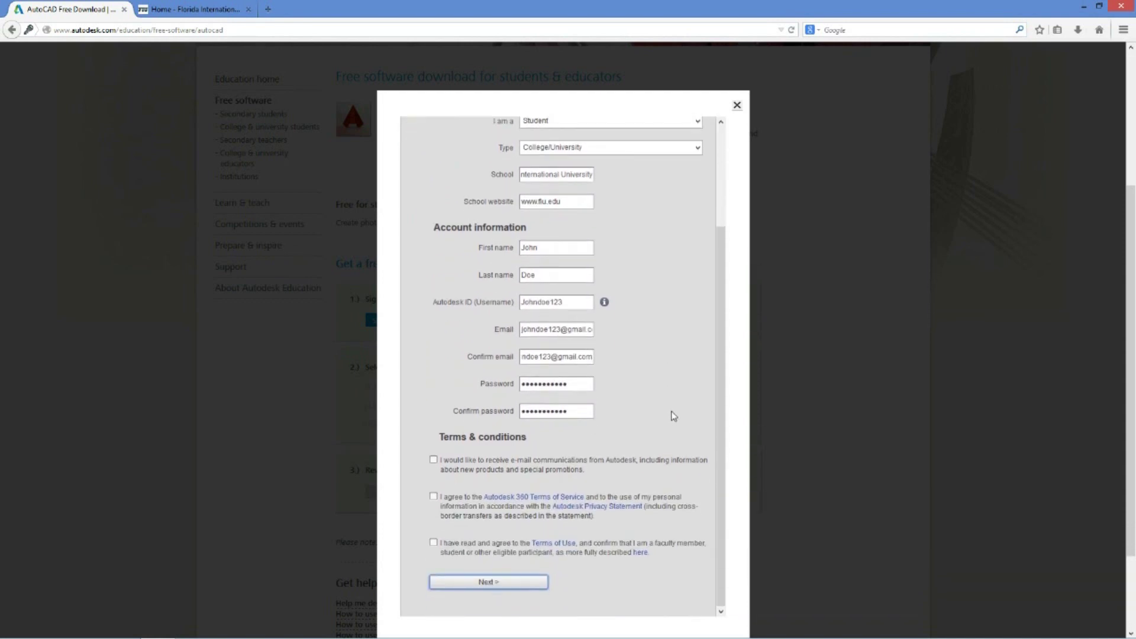
pyautogui.click(433, 460)
pyautogui.click(433, 497)
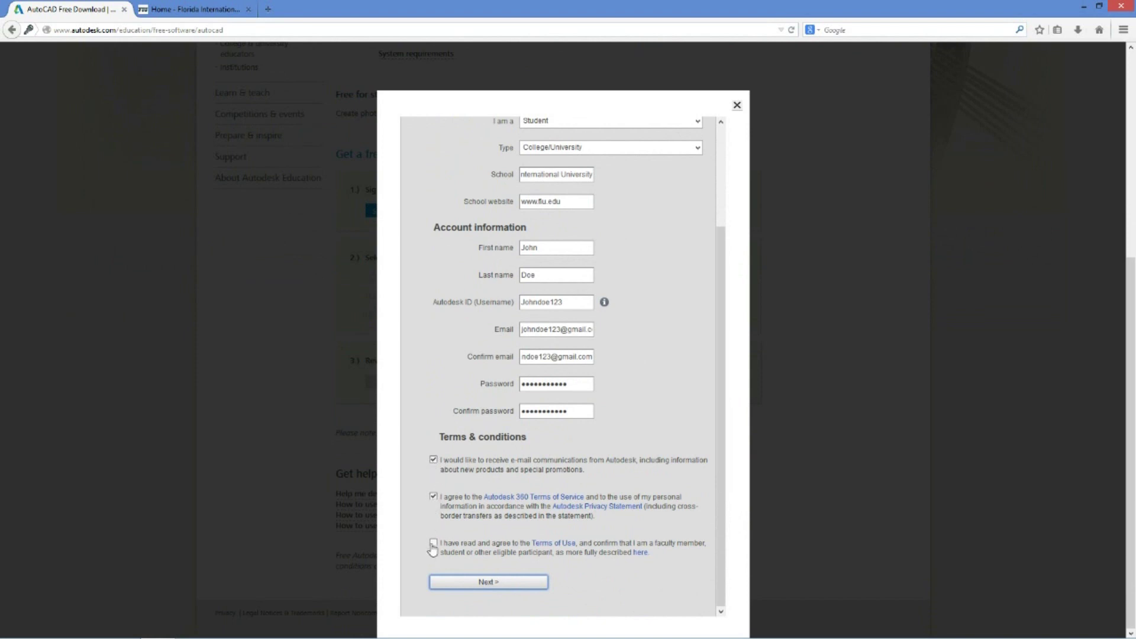
pyautogui.click(433, 543)
# Submit the new account form, then sign out of the Autodesk account
pyautogui.click(514, 590)
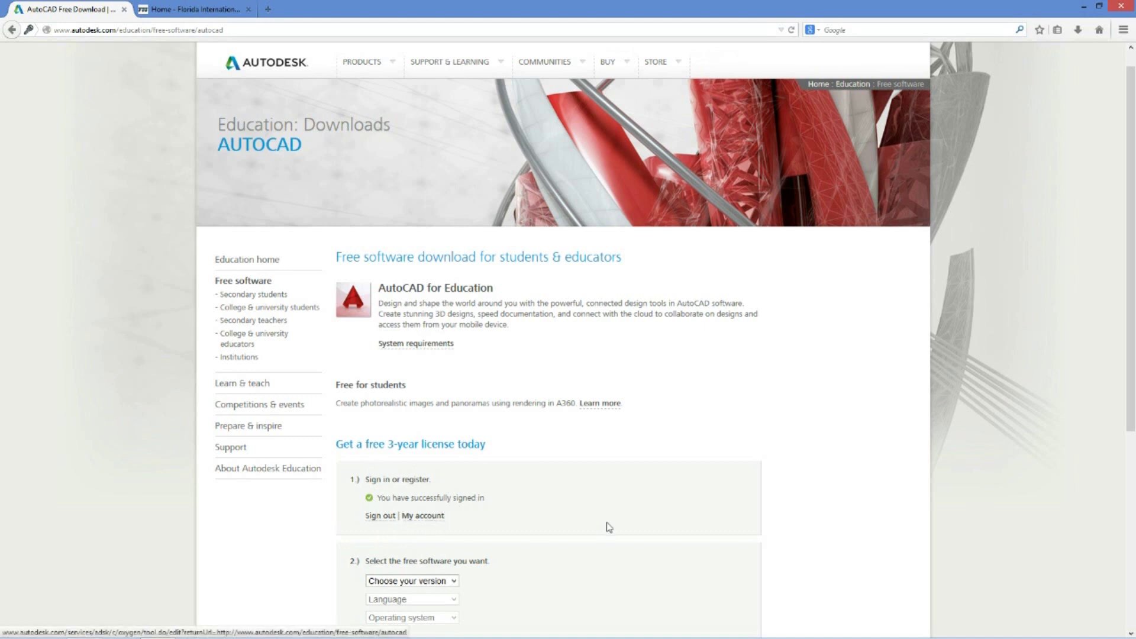
pyautogui.scroll(-1, 606, 538)
pyautogui.scroll(-1, 606, 538)
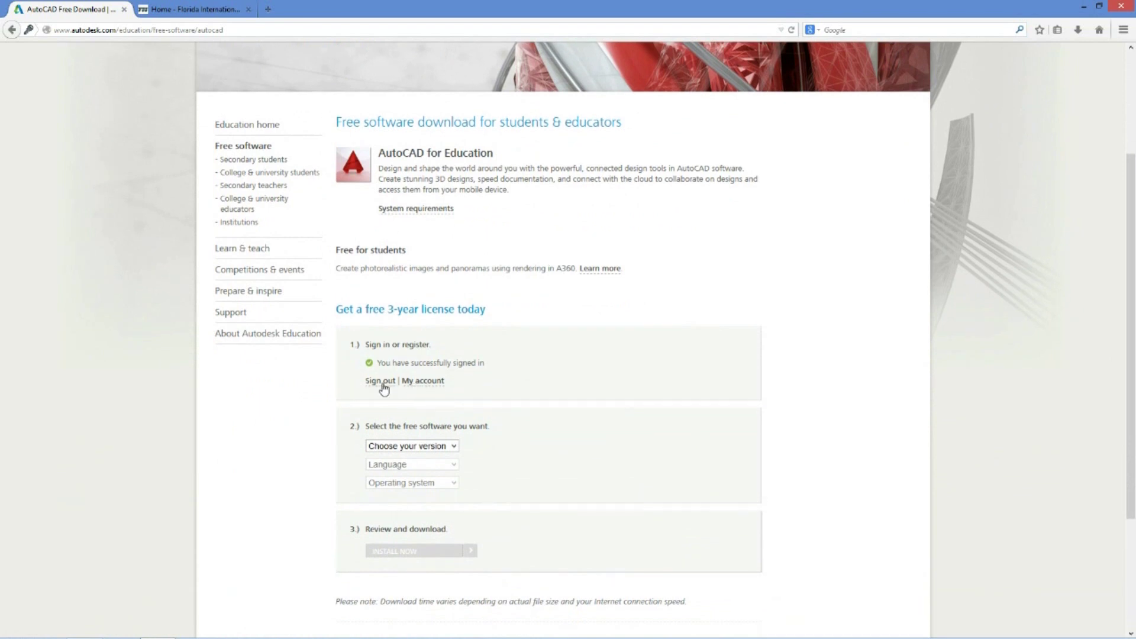
pyautogui.click(380, 382)
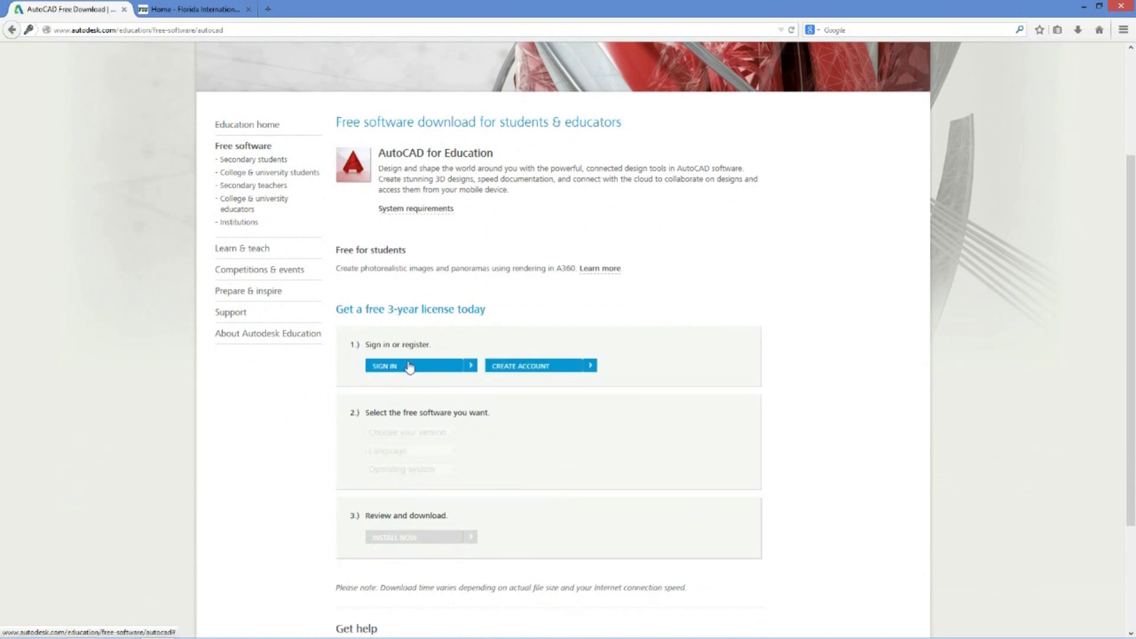
# Sign back in using the saved Autodesk ID and the account password
pyautogui.click(405, 366)
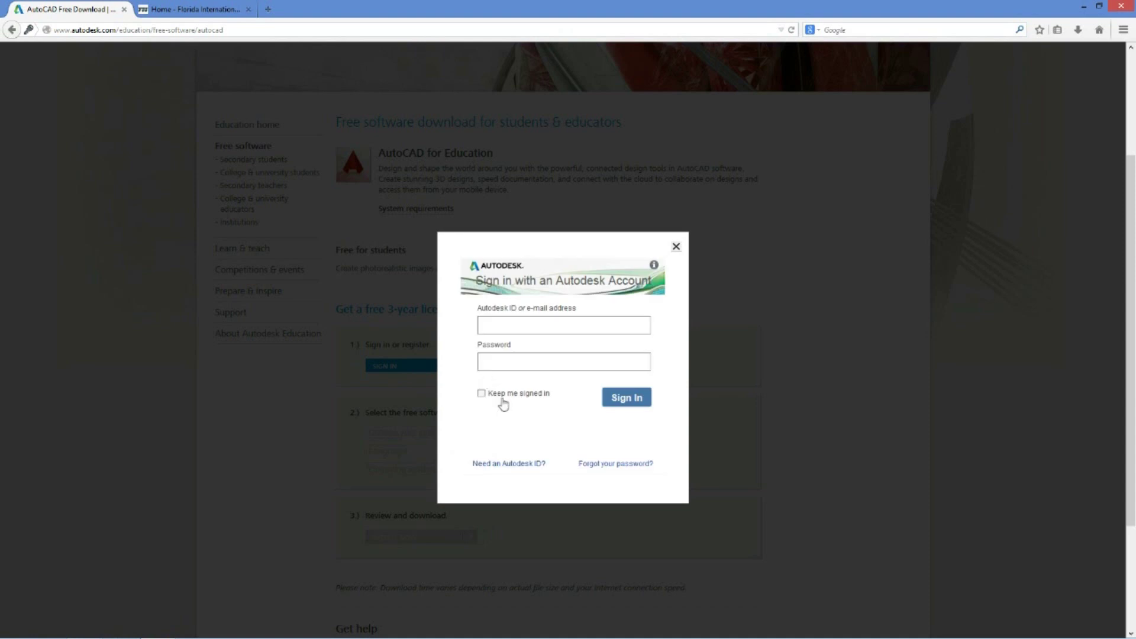
pyautogui.click(494, 329)
pyautogui.write('J')
pyautogui.click(504, 342)
pyautogui.click(503, 363)
pyautogui.write('••••••••••••')
pyautogui.click(627, 402)
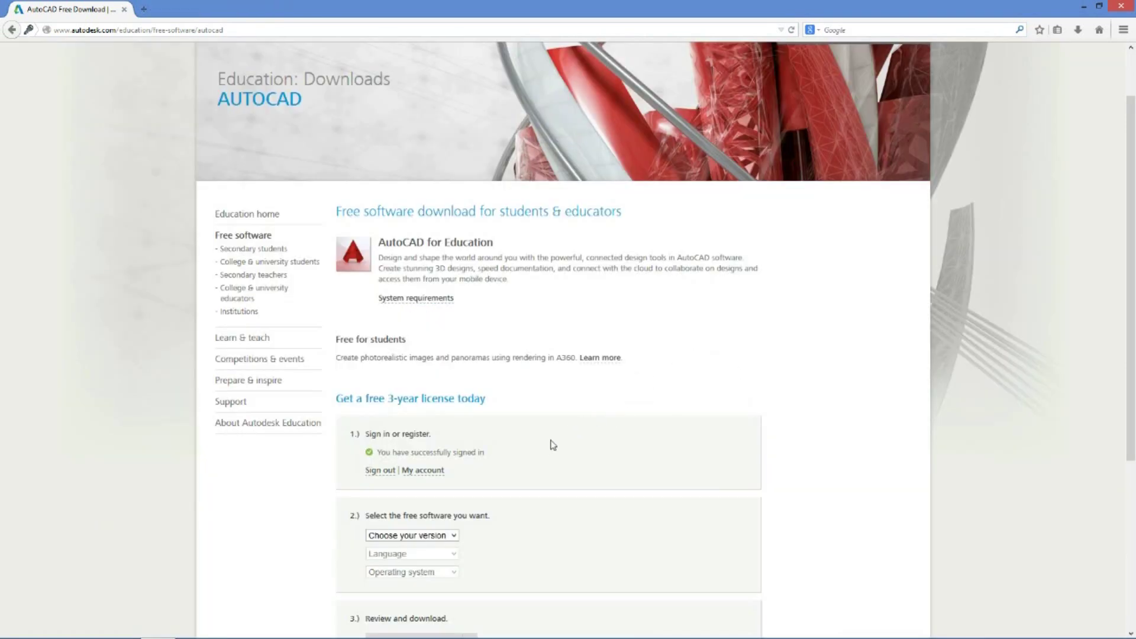
# Choose AutoCAD 2015, English and Windows 64-bit, then start installing from the site
pyautogui.scroll(-2, 600, 541)
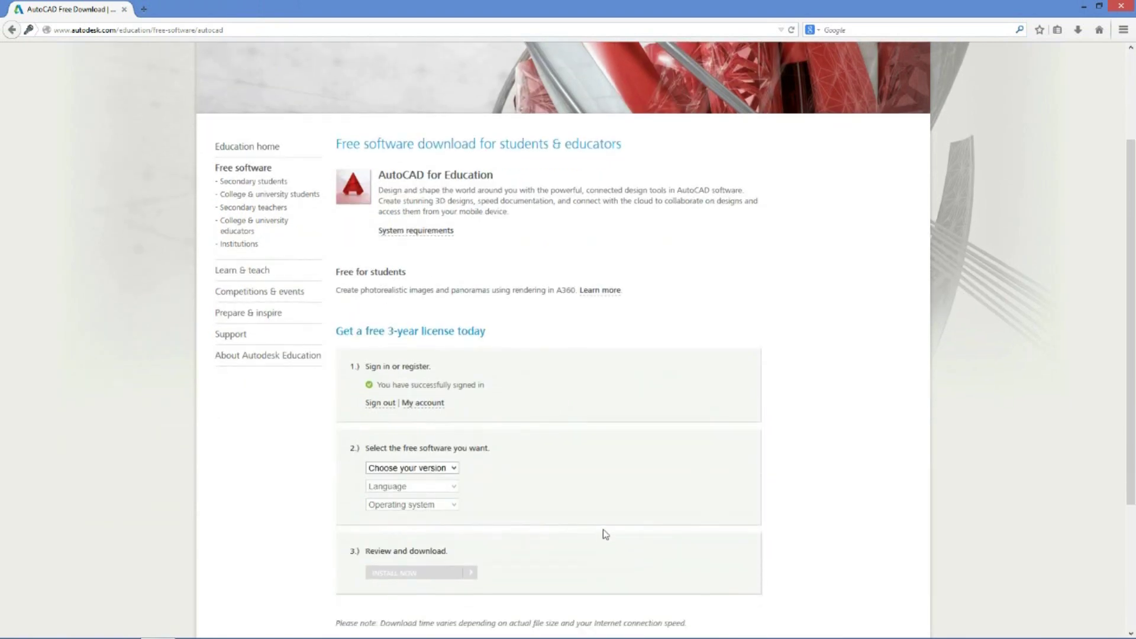
pyautogui.scroll(-2, 573, 447)
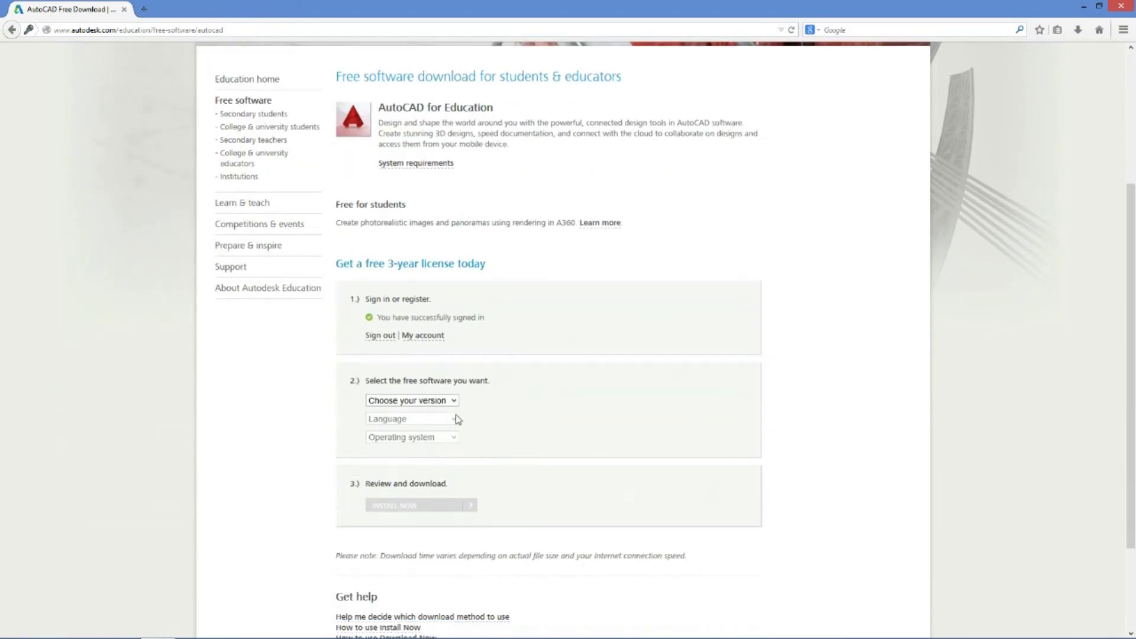
pyautogui.click(454, 401)
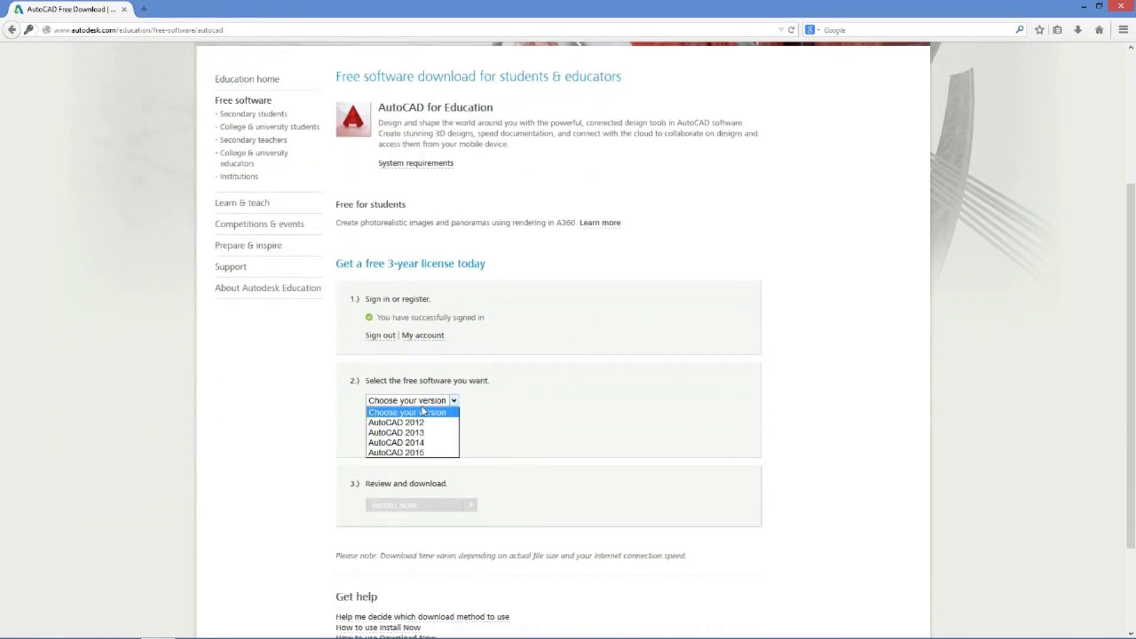
pyautogui.click(418, 454)
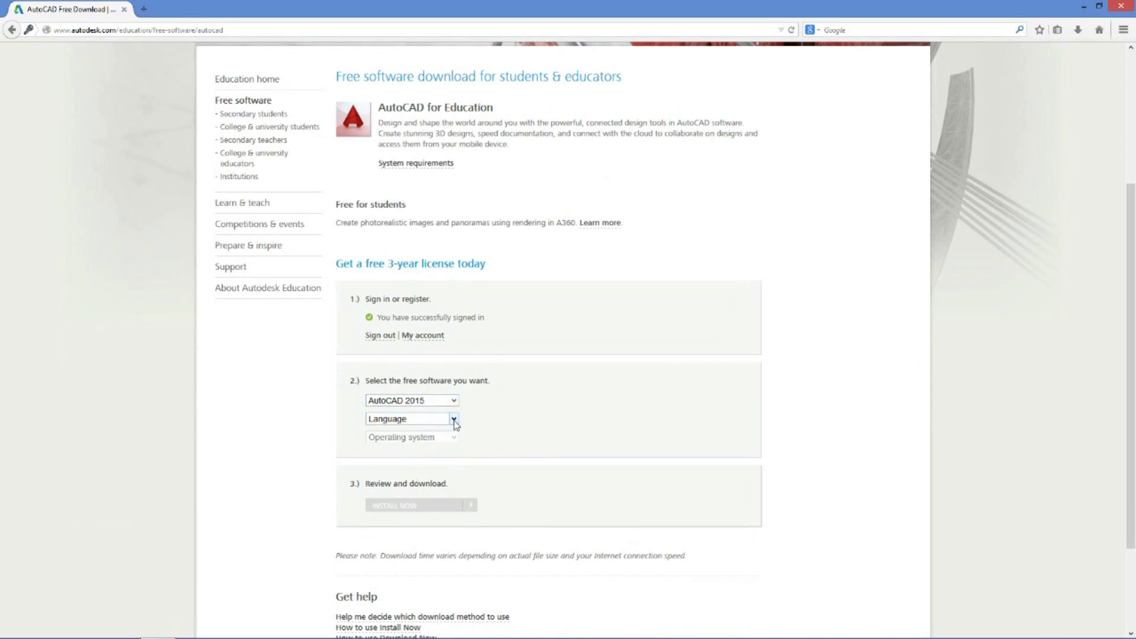
pyautogui.click(454, 419)
pyautogui.click(428, 451)
pyautogui.click(454, 438)
pyautogui.click(420, 469)
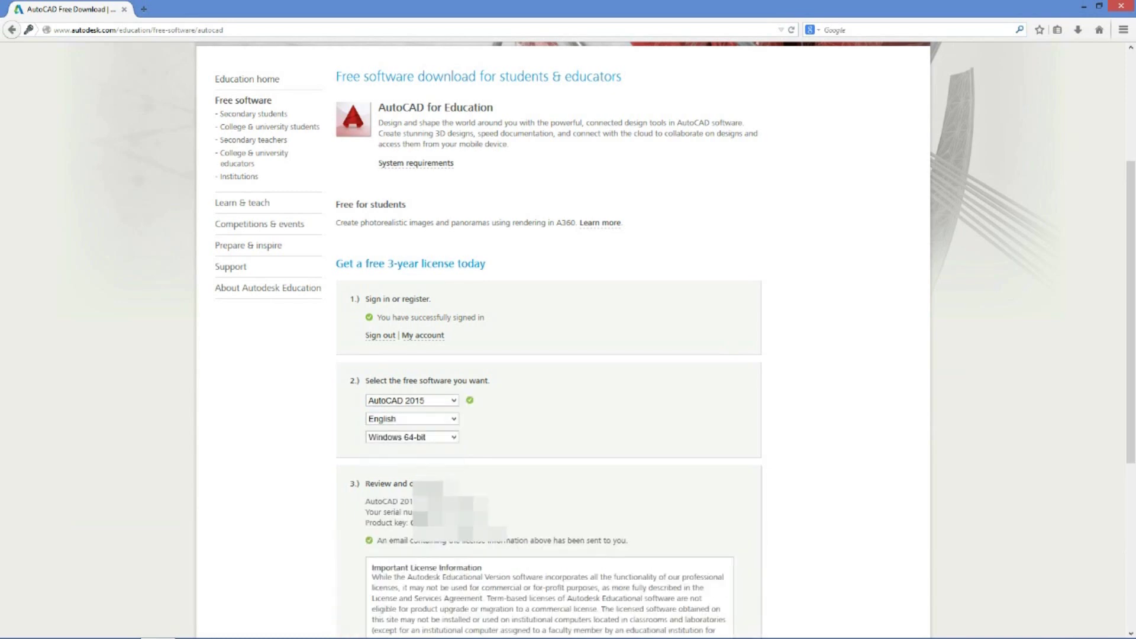
pyautogui.scroll(-4, 736, 507)
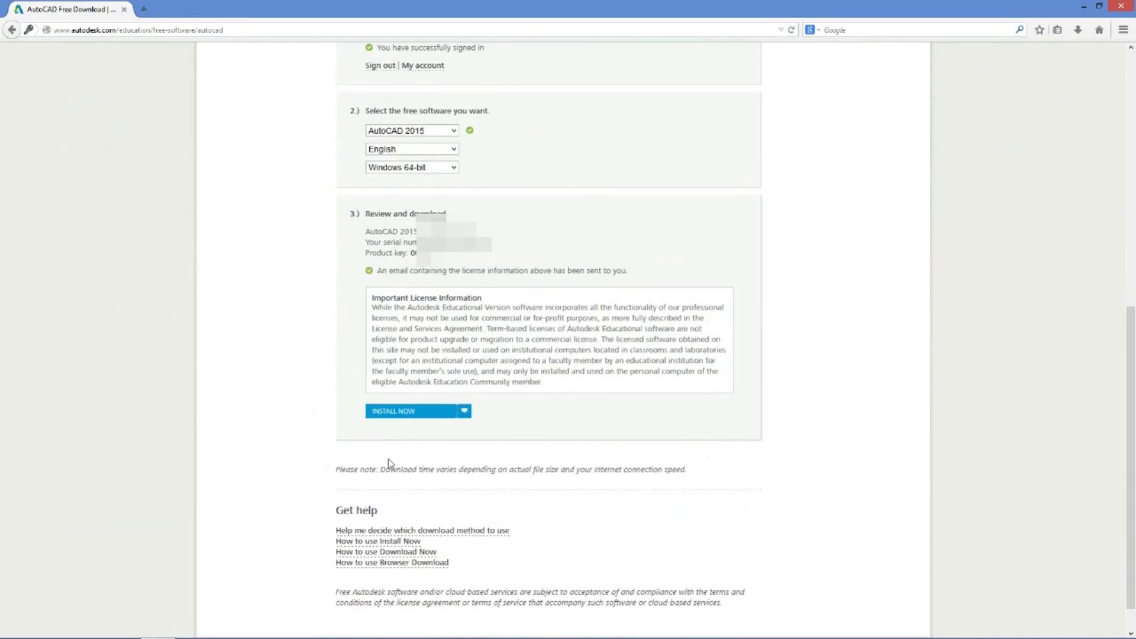
pyautogui.click(393, 412)
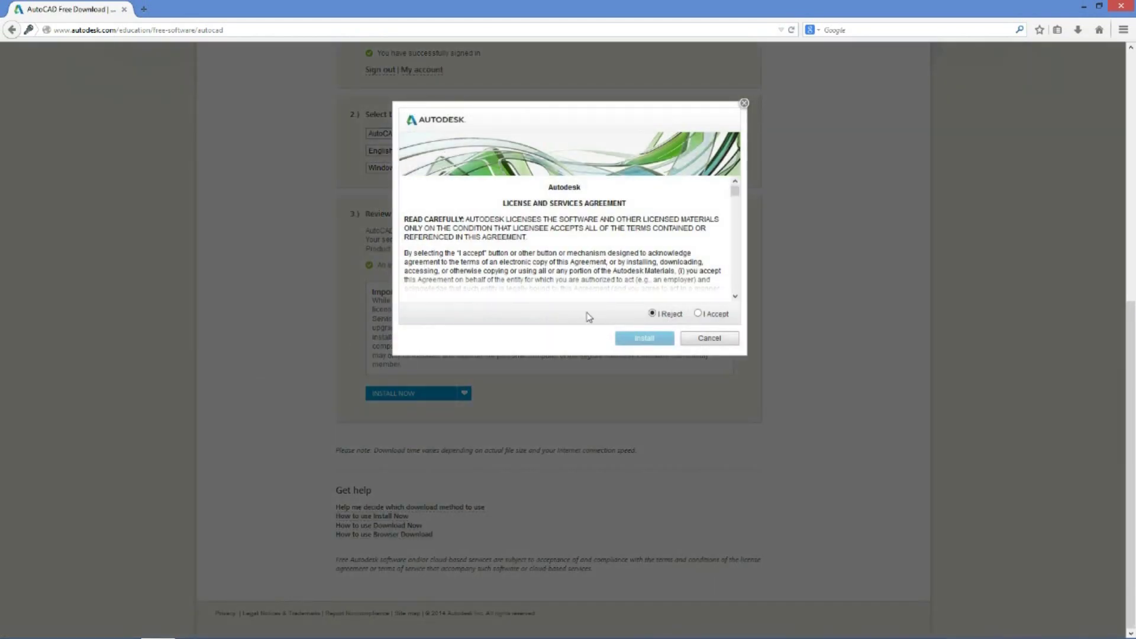
# Accept the license agreement and save the AutoCAD 2015 setup file to disk
pyautogui.click(698, 314)
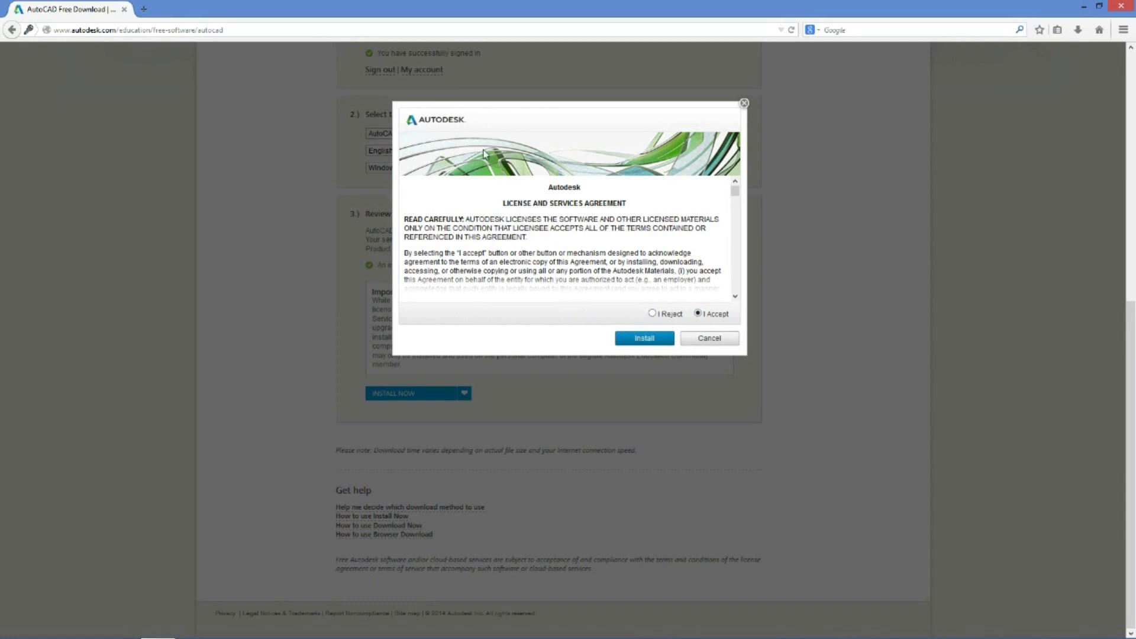
pyautogui.click(639, 345)
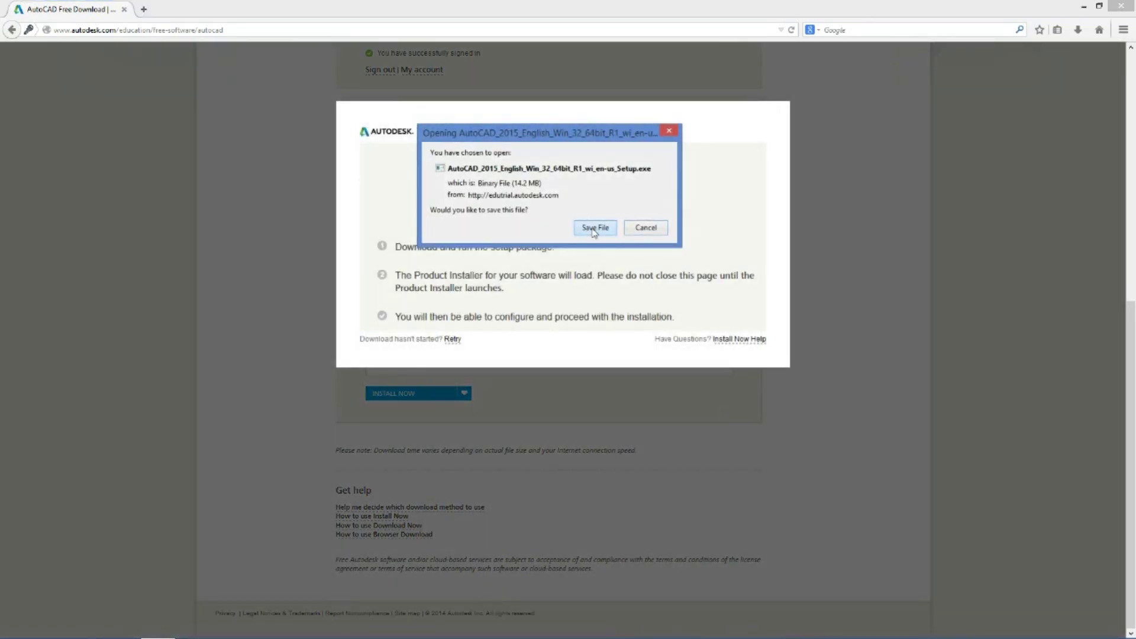
pyautogui.click(593, 228)
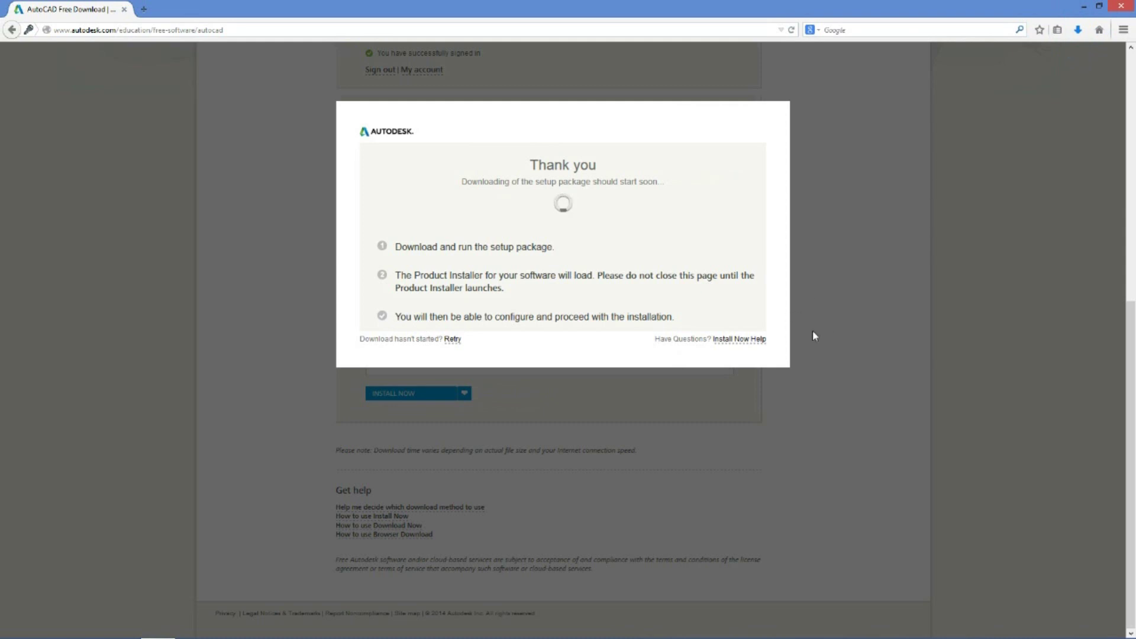
pyautogui.click(1079, 34)
# Run the downloaded setup and reach the Install configuration listing AutoCAD 2015, ReCap and Autodesk 360
pyautogui.click(927, 80)
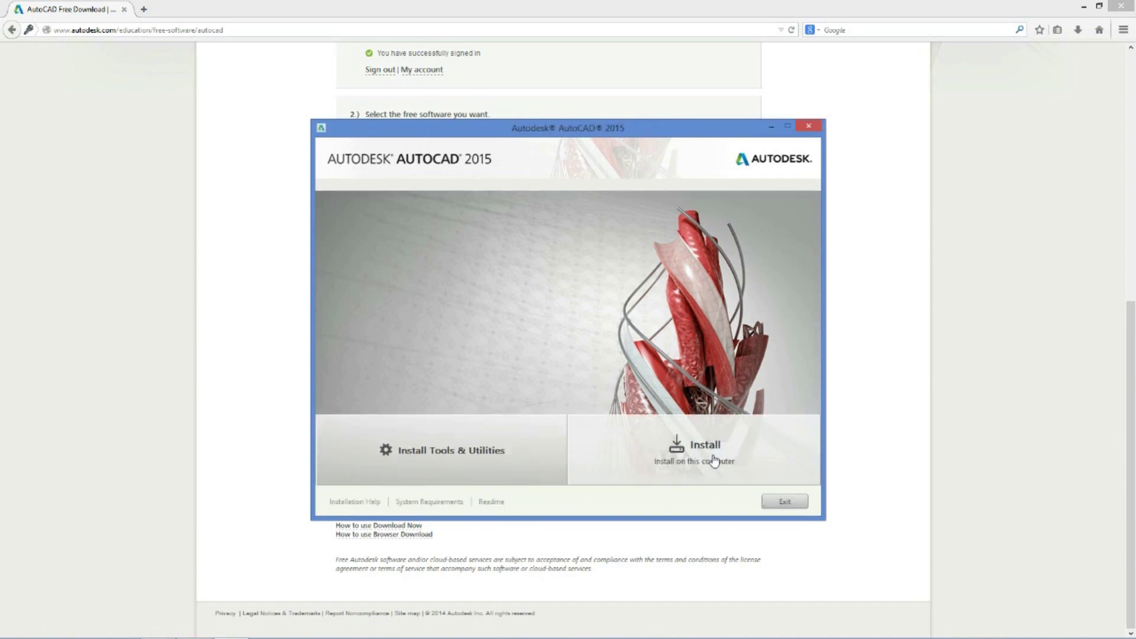
pyautogui.click(468, 449)
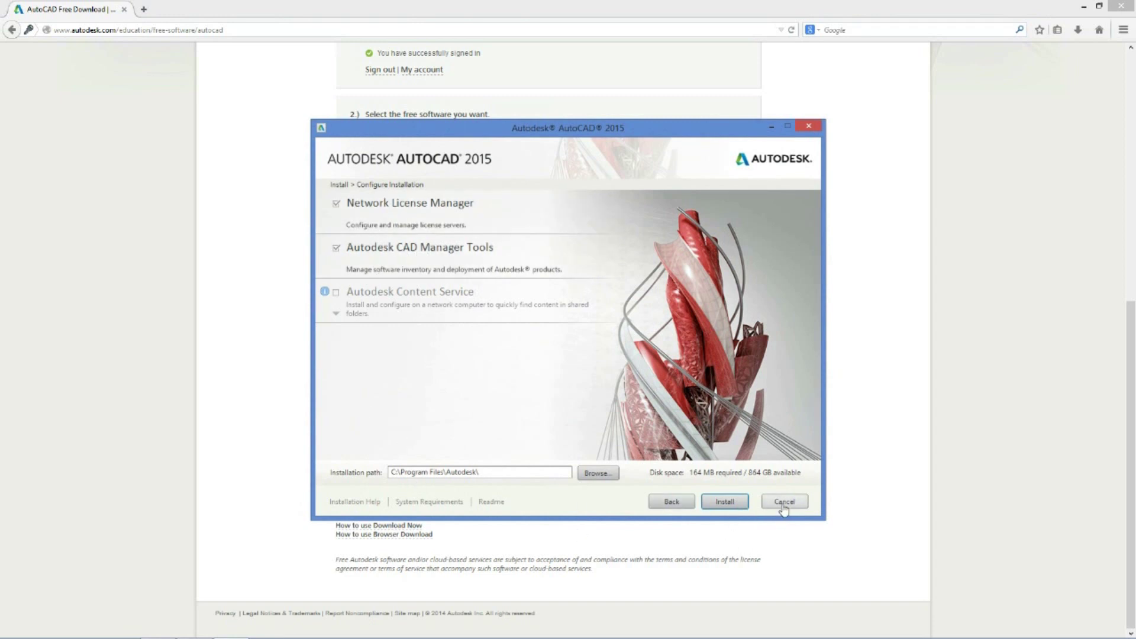
pyautogui.click(663, 503)
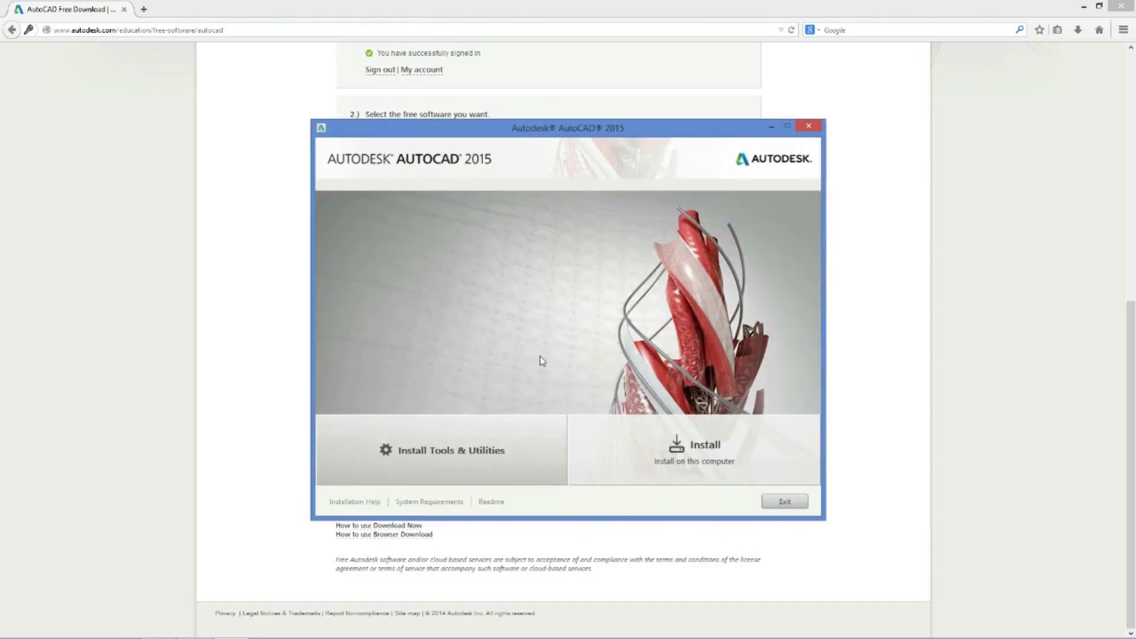
pyautogui.click(701, 442)
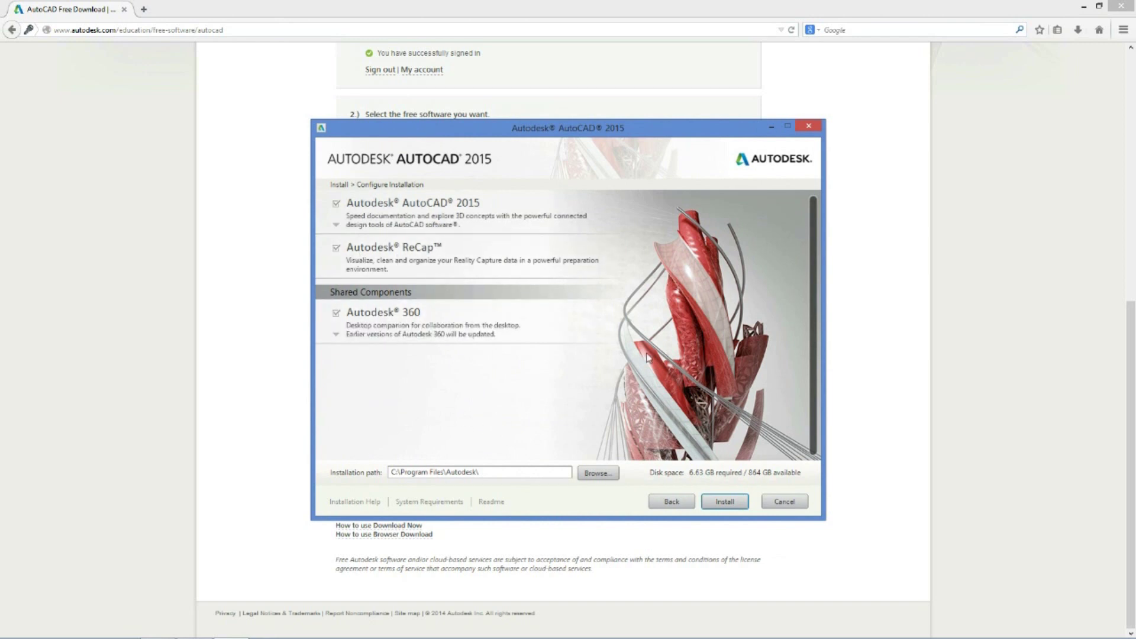
# Install AutoCAD 2015, close the finished installer, and choose No to restarting now
pyautogui.click(716, 505)
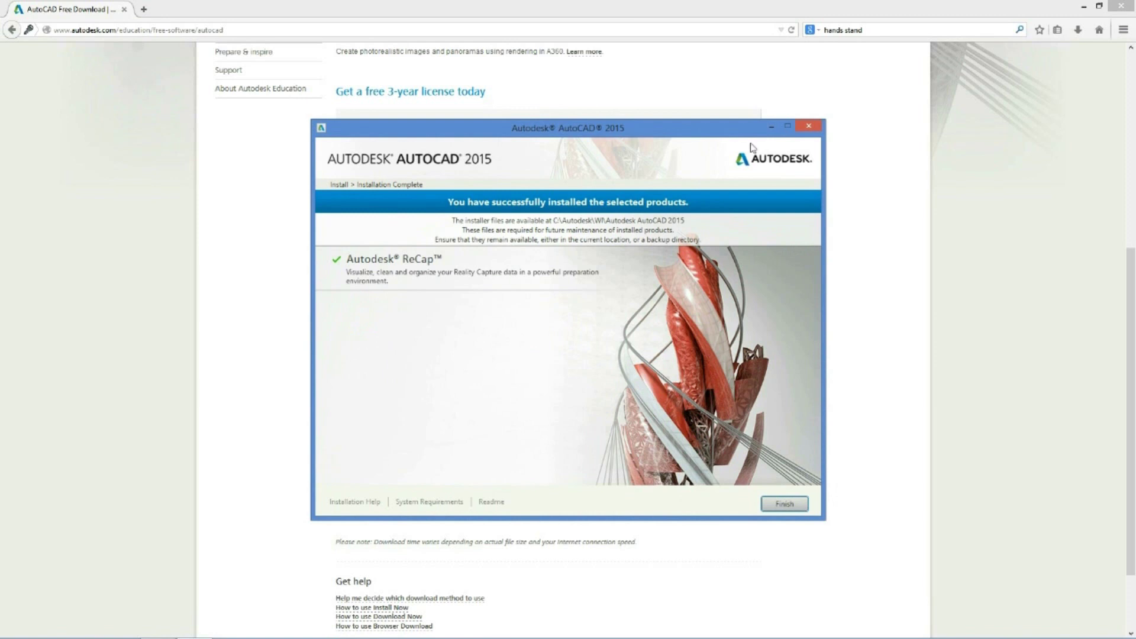
pyautogui.click(785, 504)
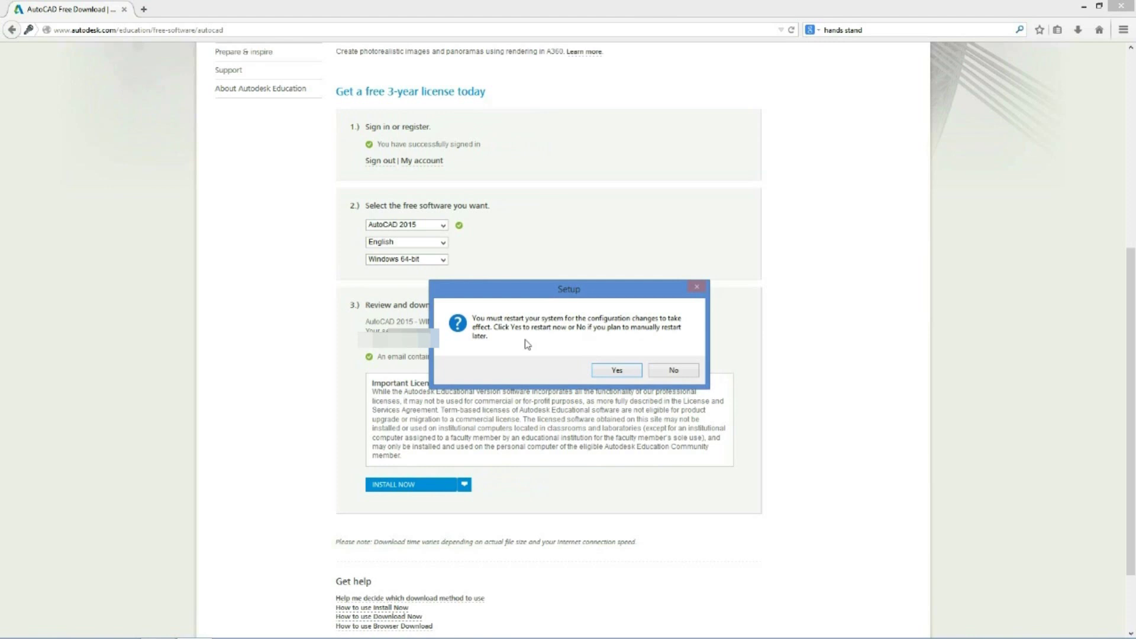
pyautogui.click(674, 371)
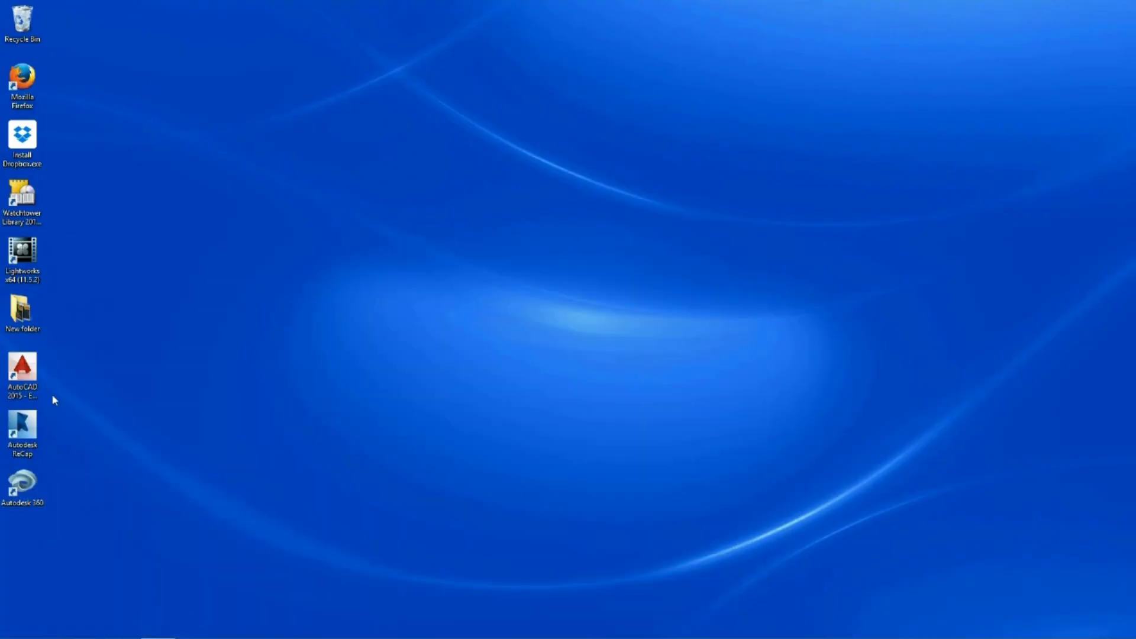
# Launch AutoCAD 2015 from the desktop and agree to the Autodesk privacy statement
pyautogui.doubleClick(24, 370)
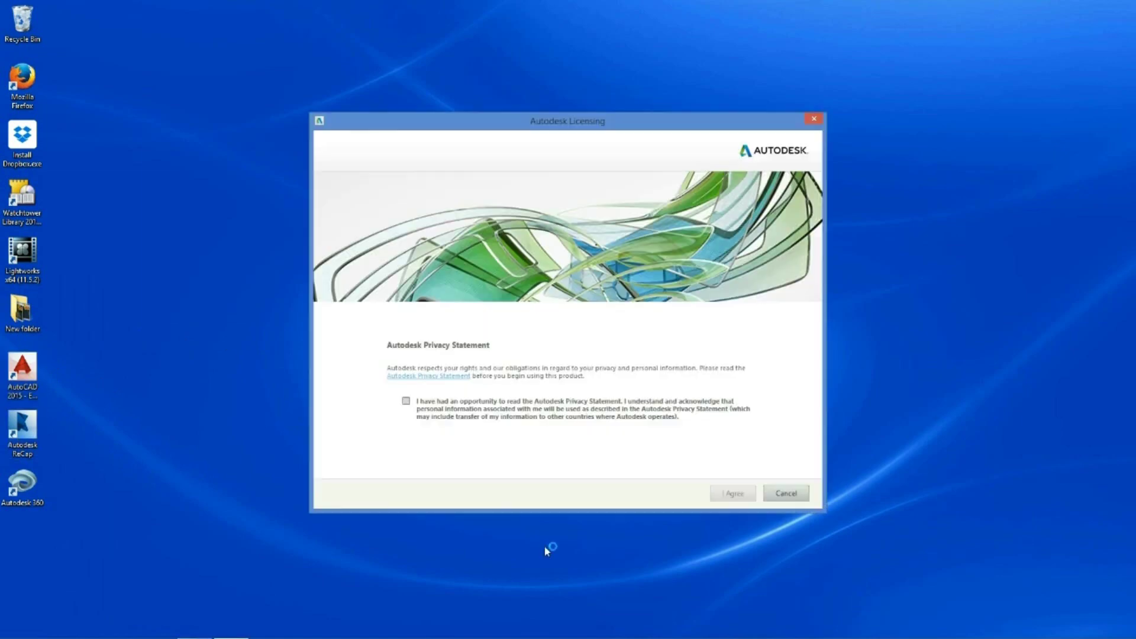
pyautogui.click(407, 402)
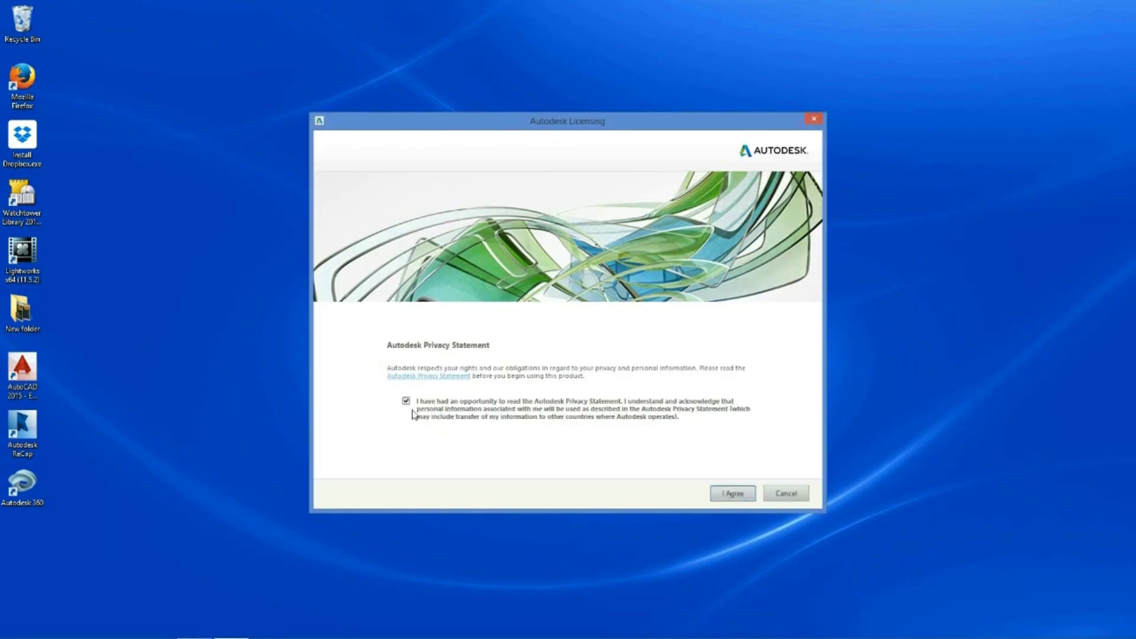
pyautogui.click(733, 493)
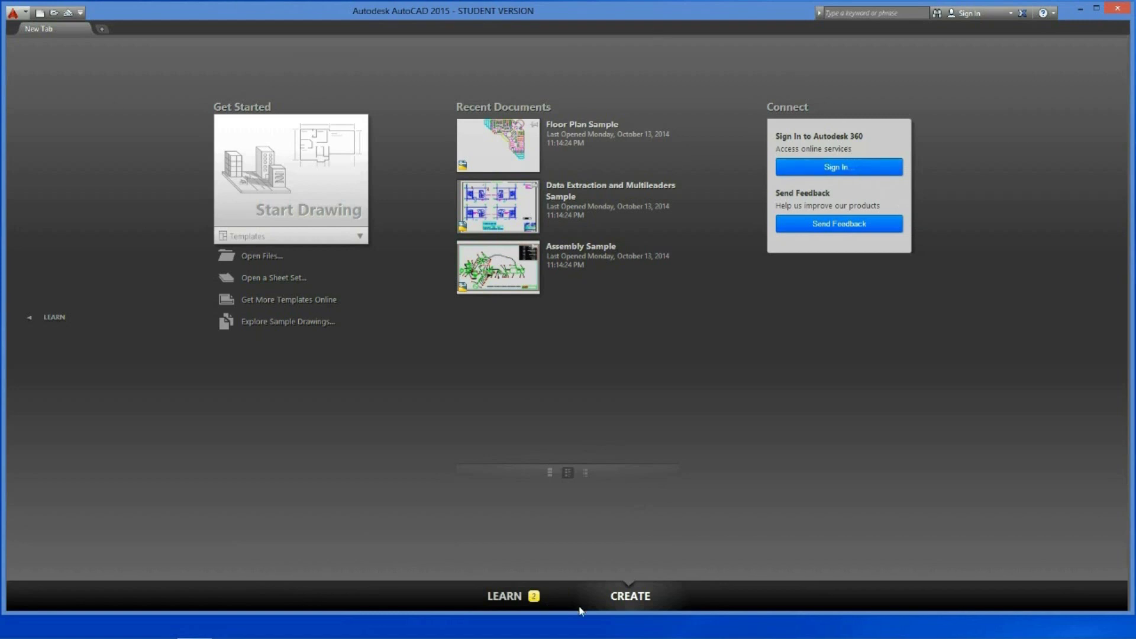
# Start a new blank Drawing1 from the Create page and close the Design Feed palette
pyautogui.click(522, 599)
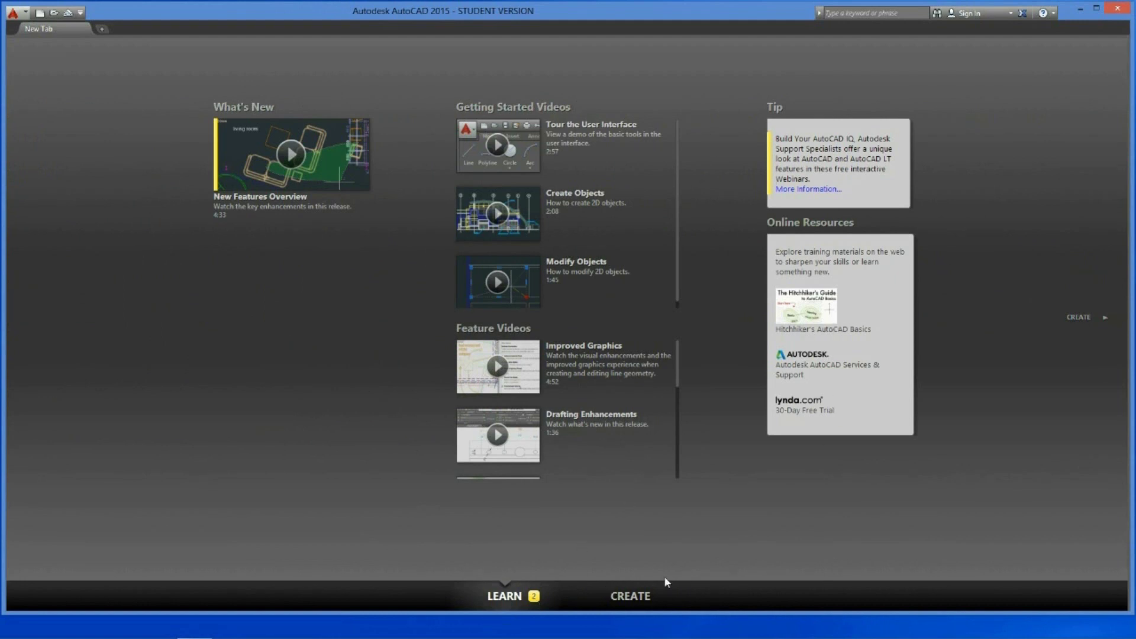
pyautogui.click(639, 602)
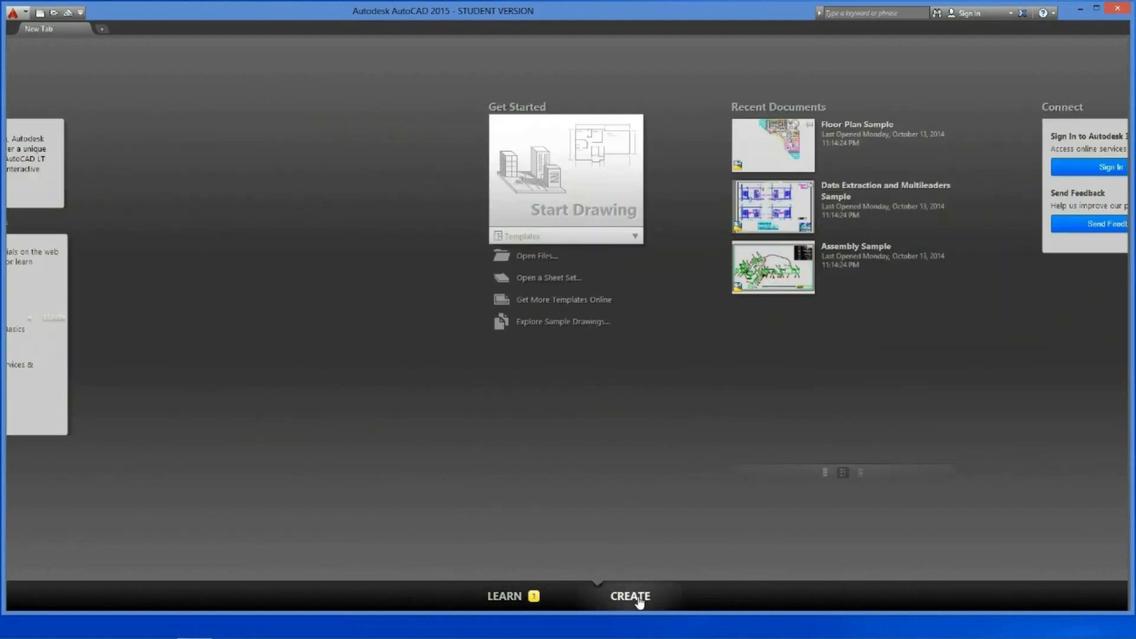
pyautogui.click(286, 191)
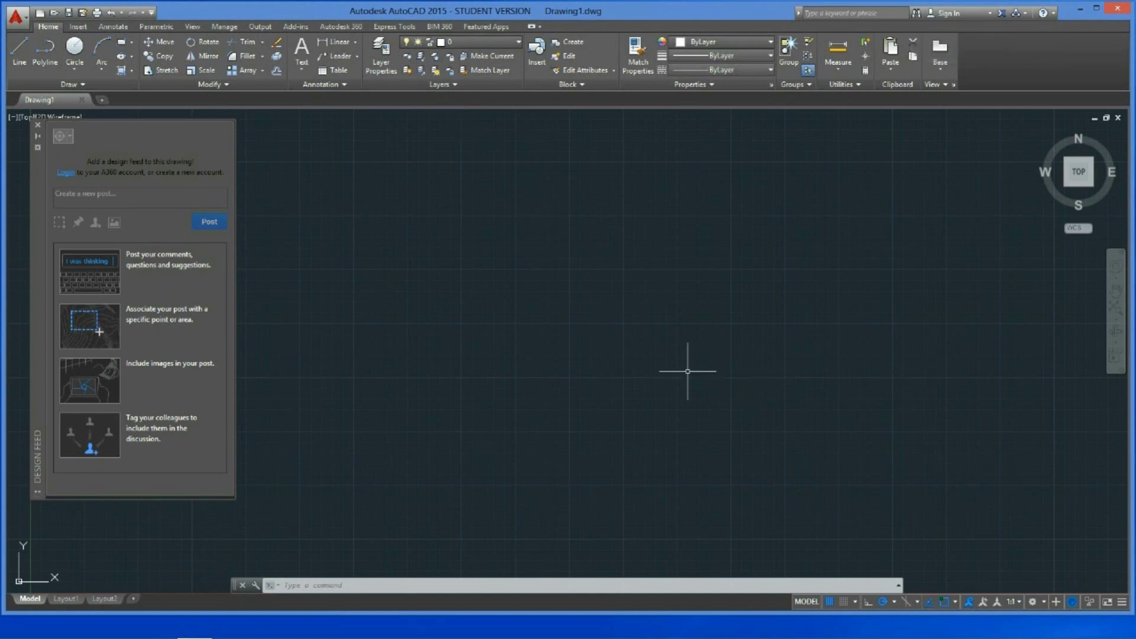
pyautogui.click(38, 125)
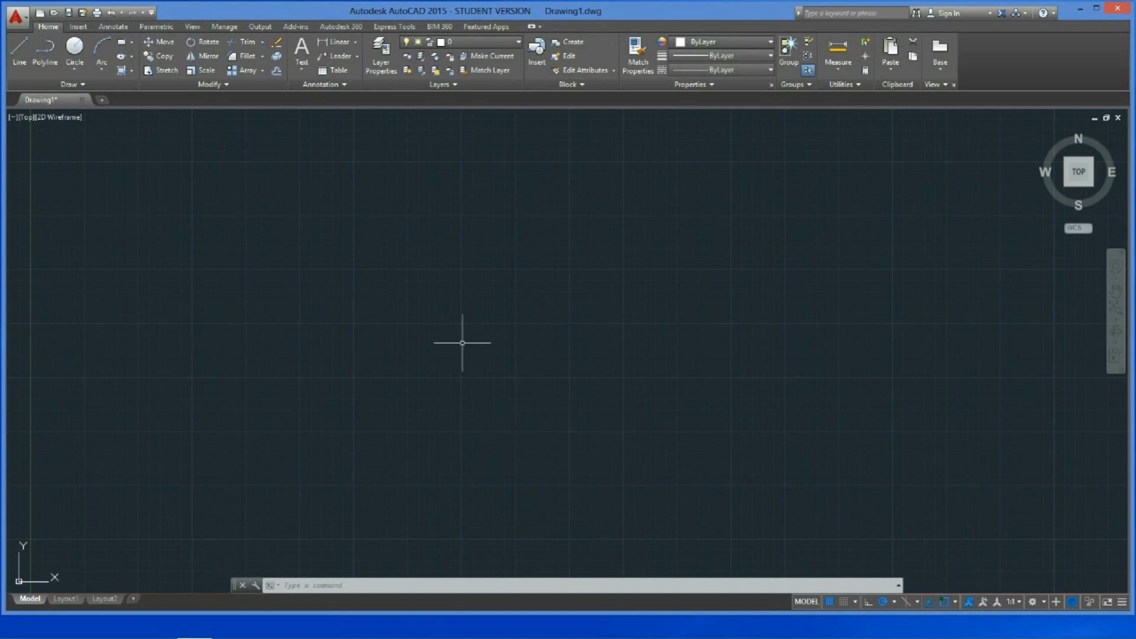
# Draw a tilted quadrilateral with four connected Line segments
pyautogui.click(25, 55)
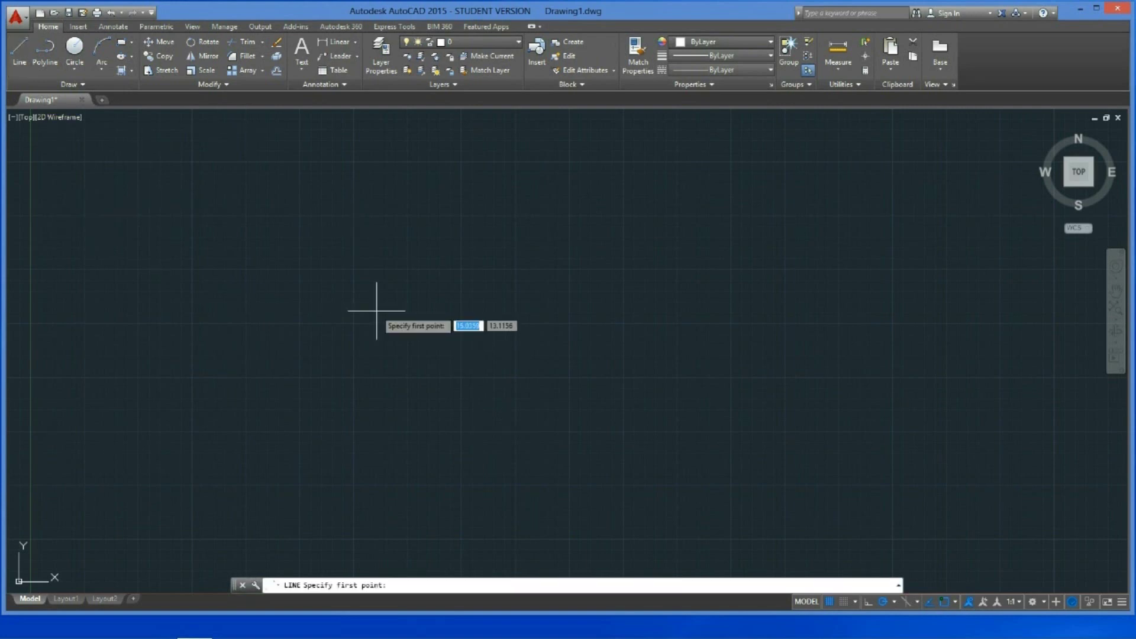
pyautogui.click(377, 311)
pyautogui.click(512, 411)
pyautogui.click(564, 325)
pyautogui.click(451, 261)
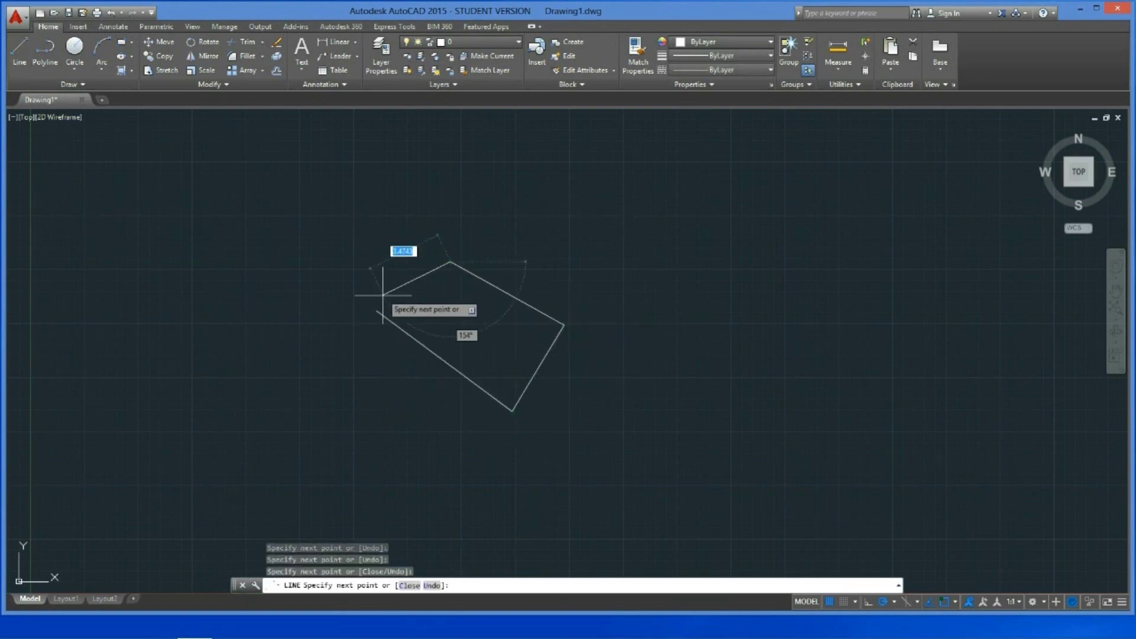
pyautogui.rightClick(382, 314)
pyautogui.click(405, 318)
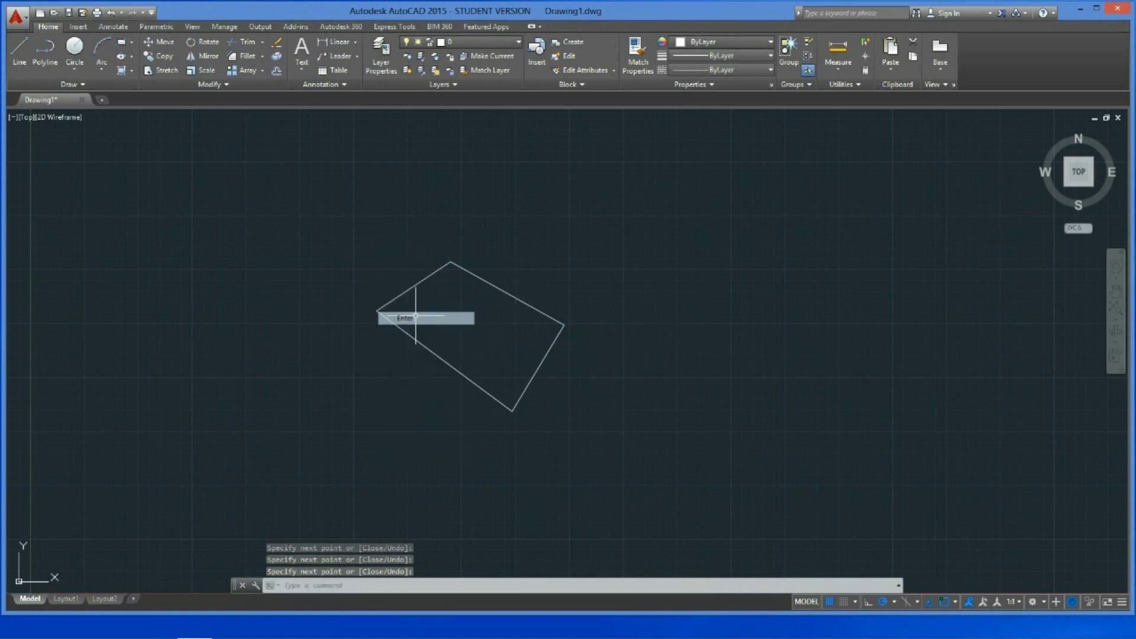
# On Layout1, zoom the viewport to fit the shape, return to paper space, and open the plot preview
pyautogui.click(66, 598)
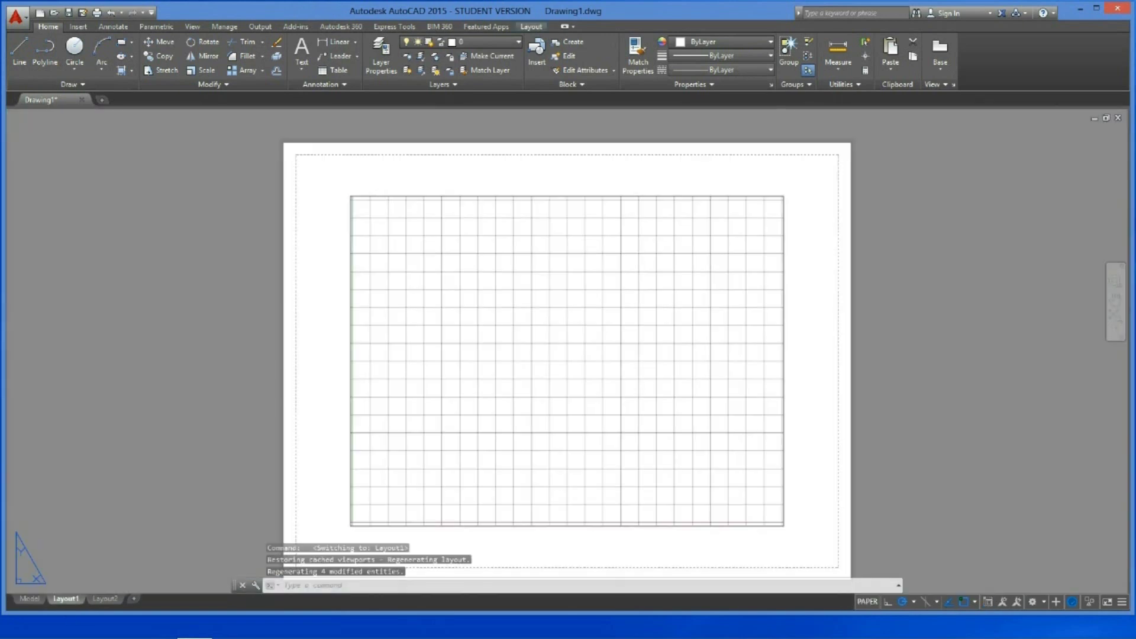
pyautogui.click(497, 364)
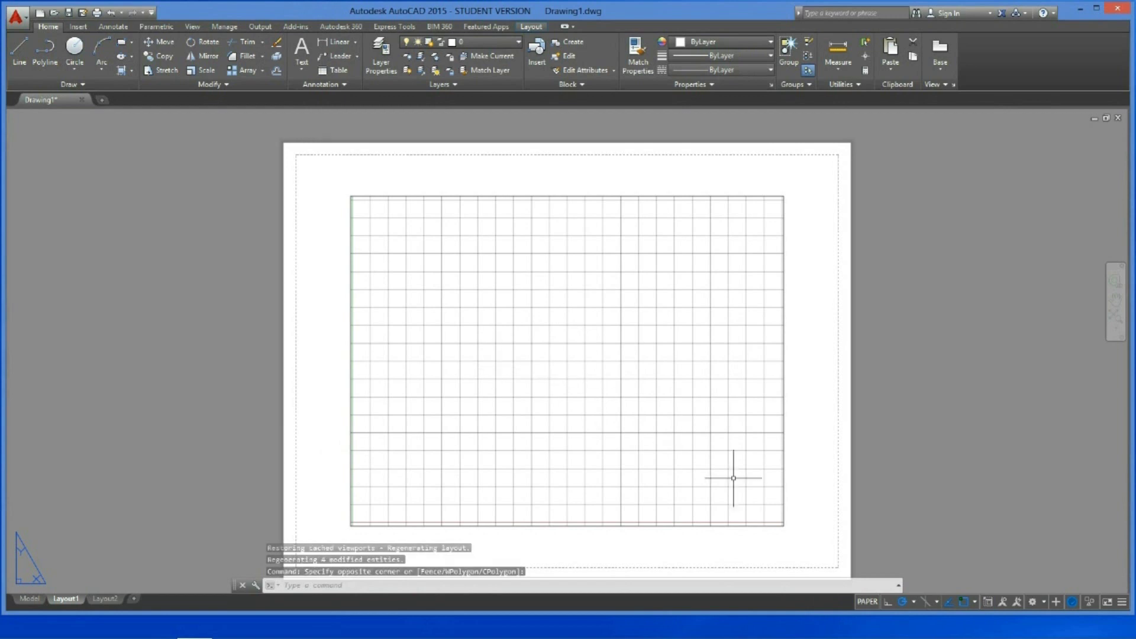
pyautogui.click(867, 602)
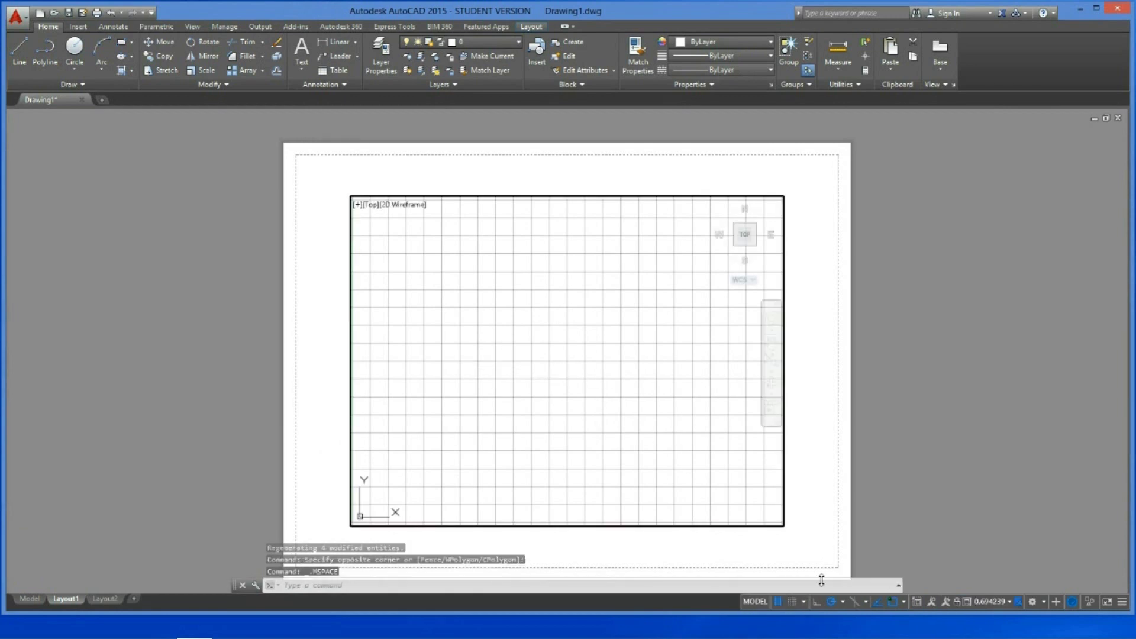
pyautogui.scroll(-3, 563, 322)
pyautogui.middleClick(560, 318)
pyautogui.middleClick(561, 318)
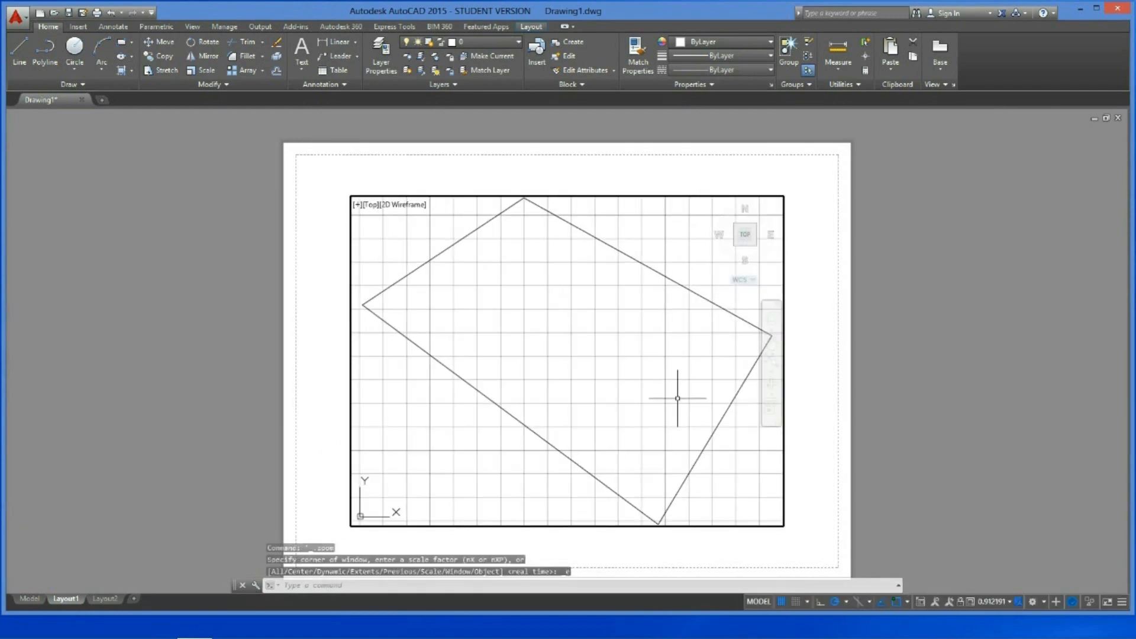
pyautogui.click(759, 603)
pyautogui.click(622, 362)
pyautogui.press('Escape')
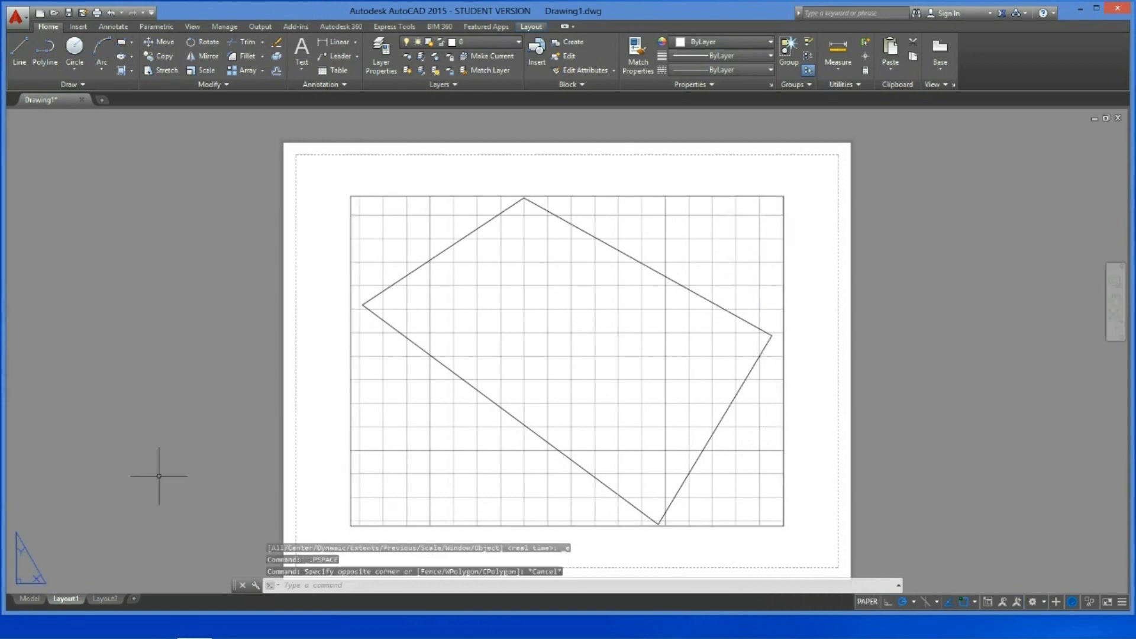
pyautogui.rightClick(67, 602)
pyautogui.click(116, 526)
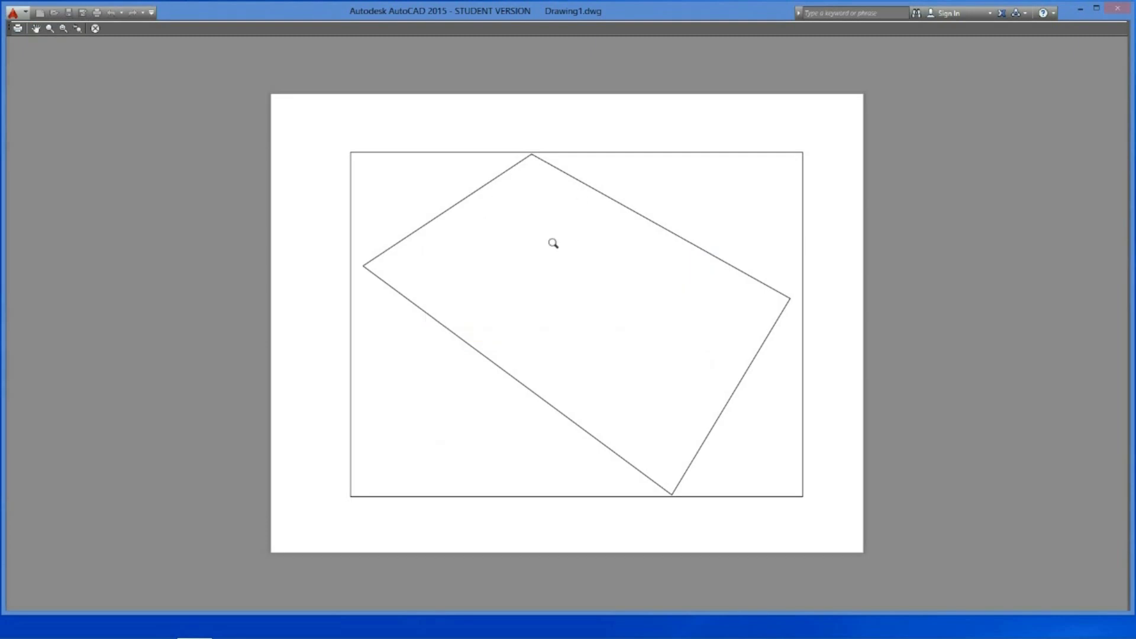
# Plot the preview and save it as Drawing1-Layout1.pdf on the Desktop
pyautogui.click(18, 28)
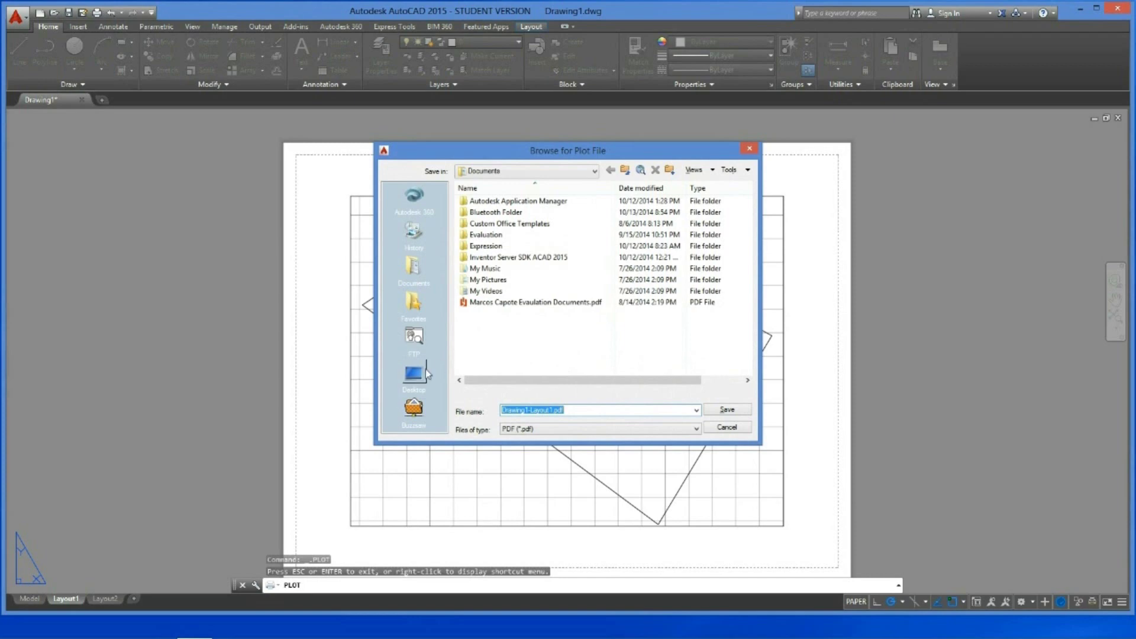
pyautogui.click(415, 375)
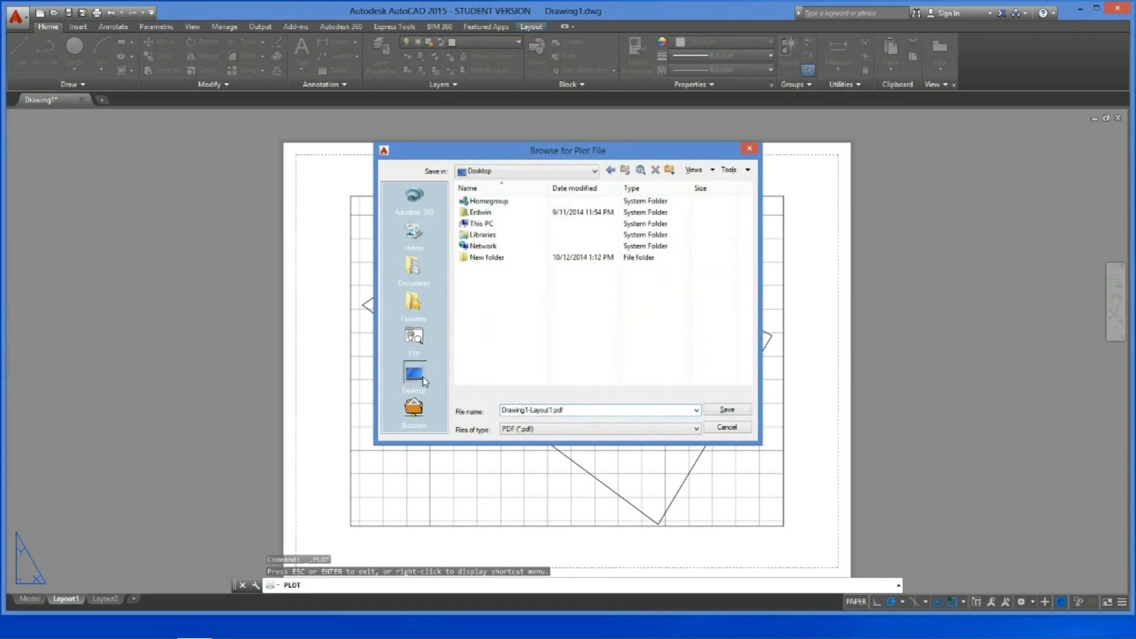
pyautogui.click(728, 411)
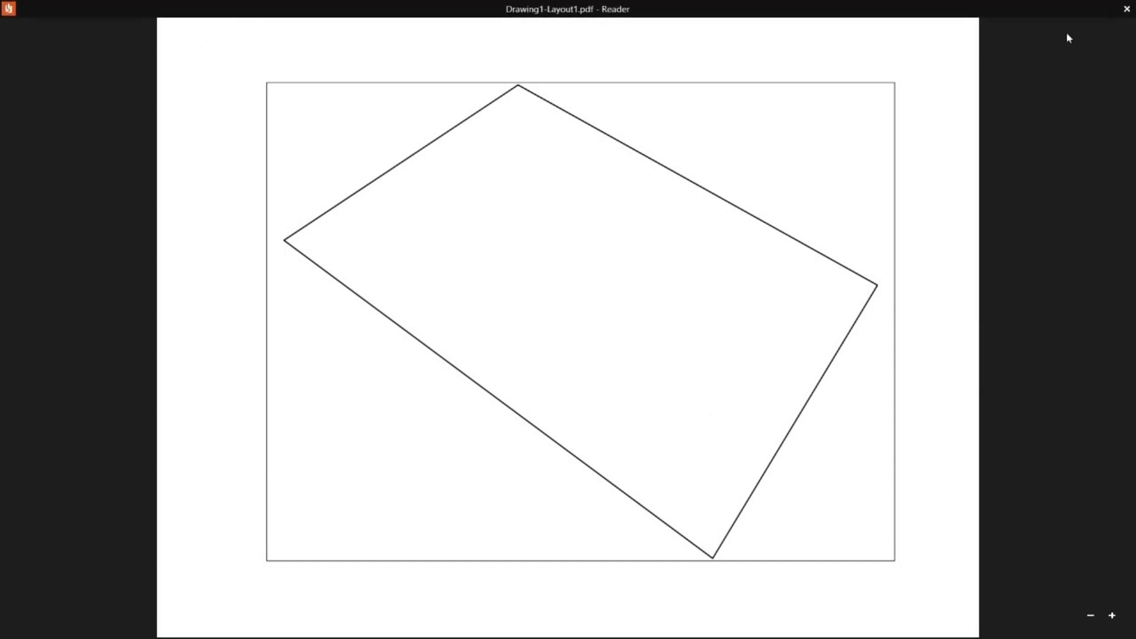
# Close Reader after checking the quadrilateral in Drawing1-Layout1.pdf
pyautogui.click(1127, 9)
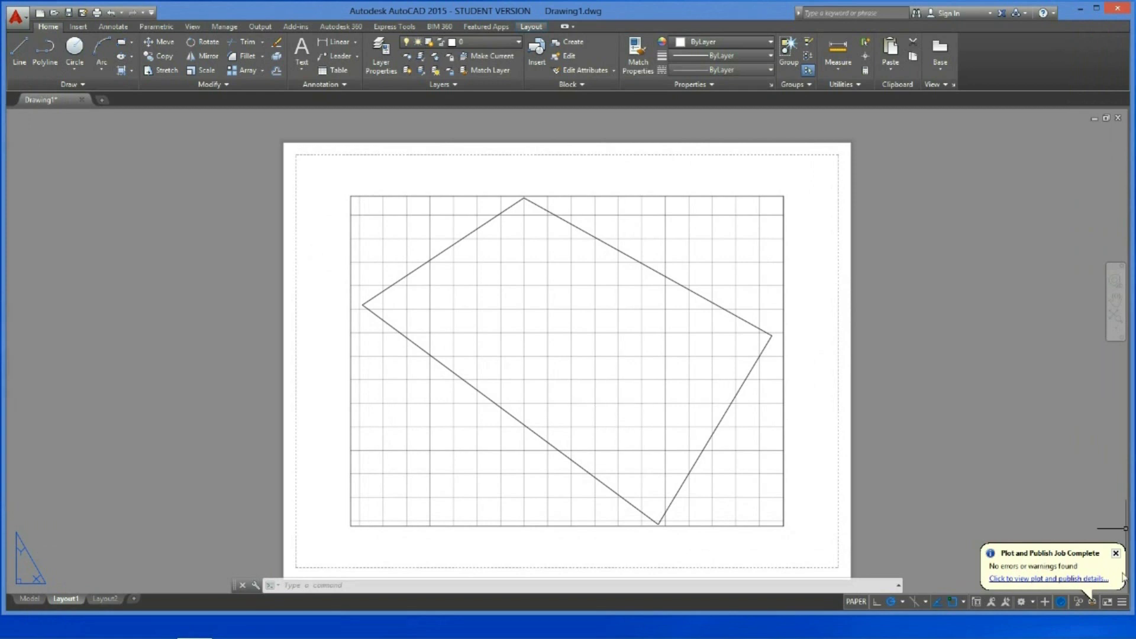
# Dismiss the Plot and Publish Job Complete balloon and switch back to the Model tab
pyautogui.click(1115, 553)
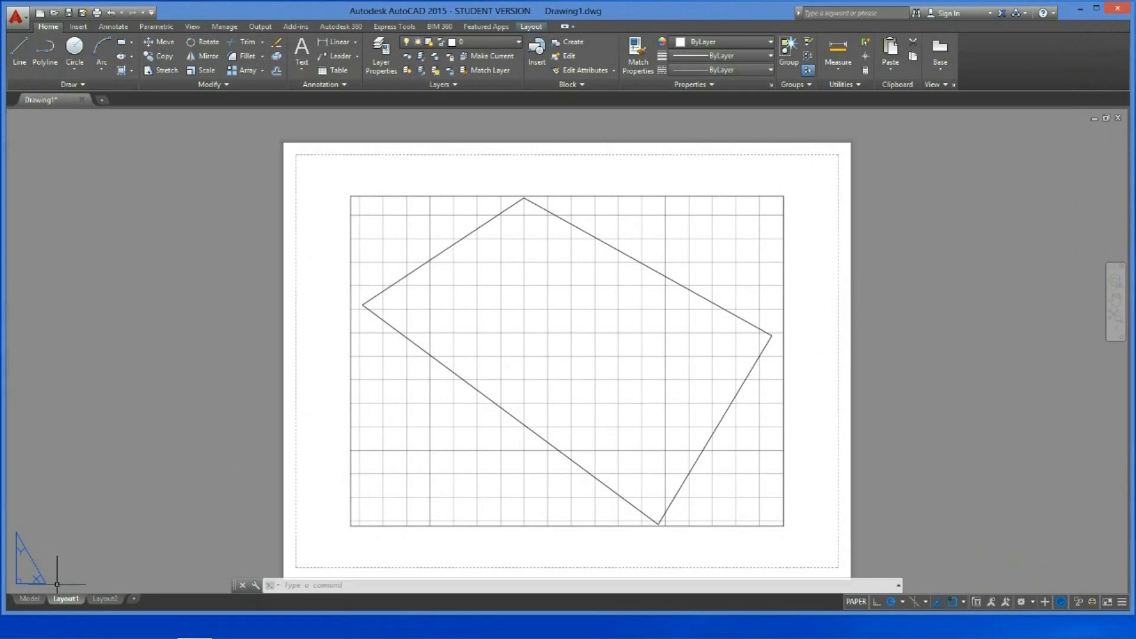
pyautogui.click(28, 599)
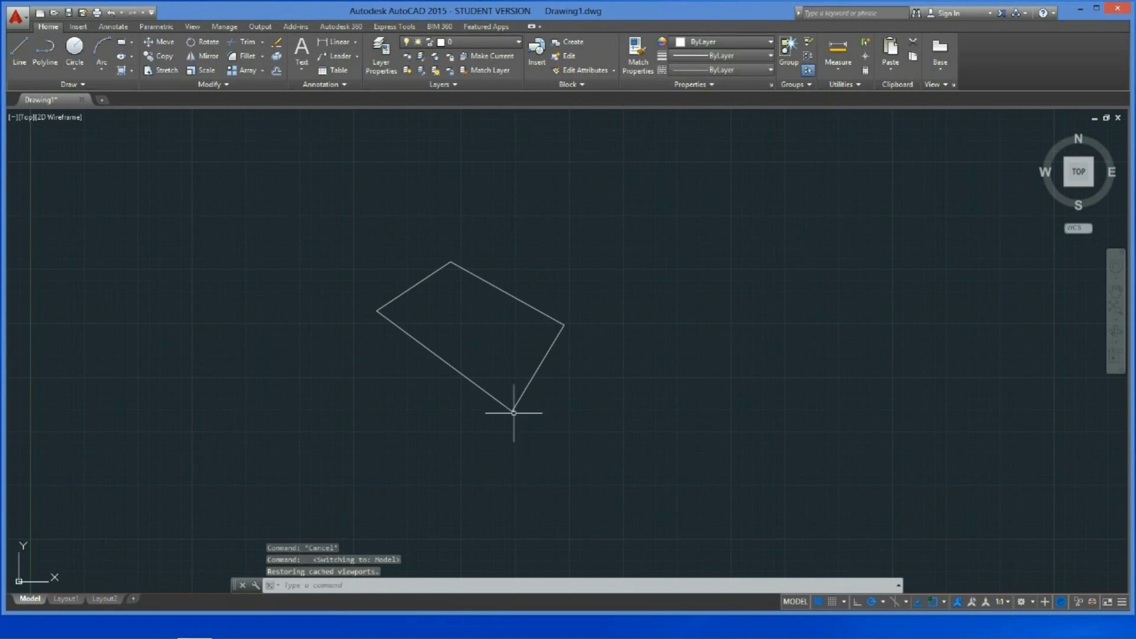